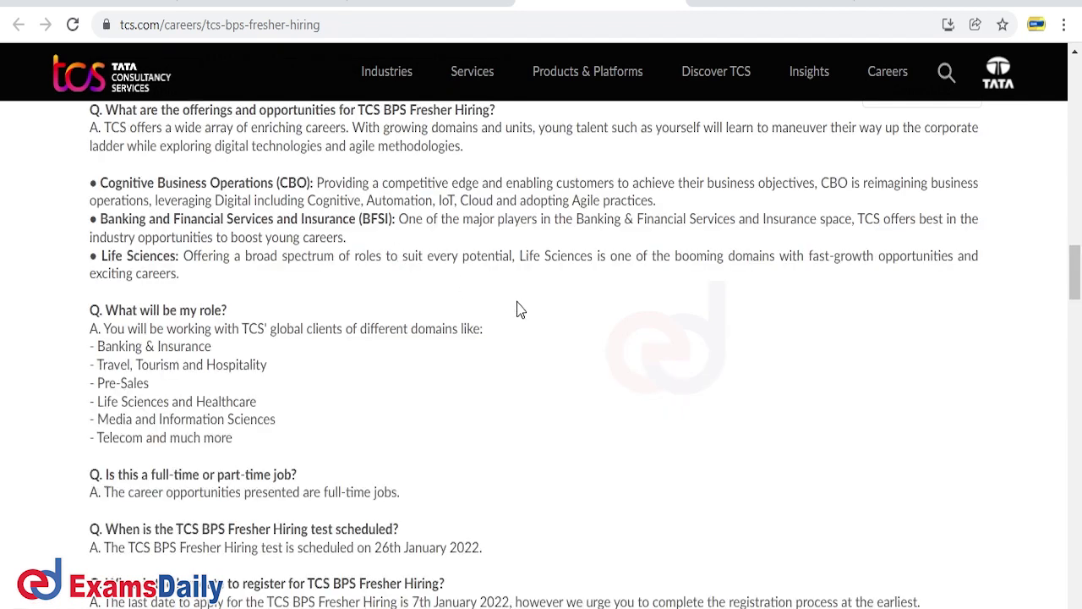
- Read the TCS BPS Fresher Hiring FAQs on eligibility, roles, test and registration dates, application process, work timings and location
scroll(500, 369, up, 3)
scroll(501, 369, down, 1)
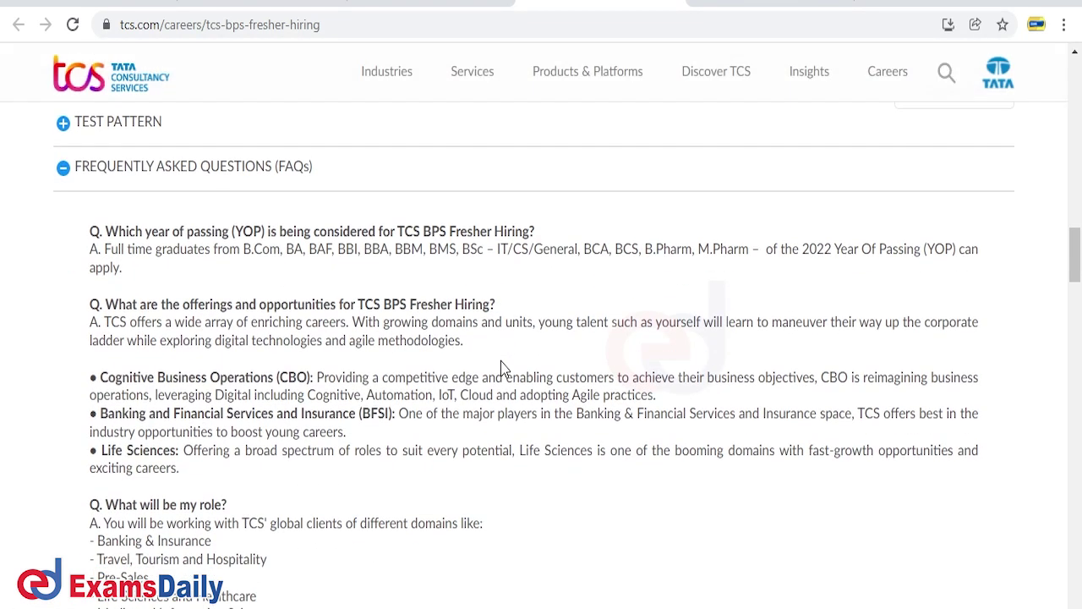
scroll(528, 376, down, 1)
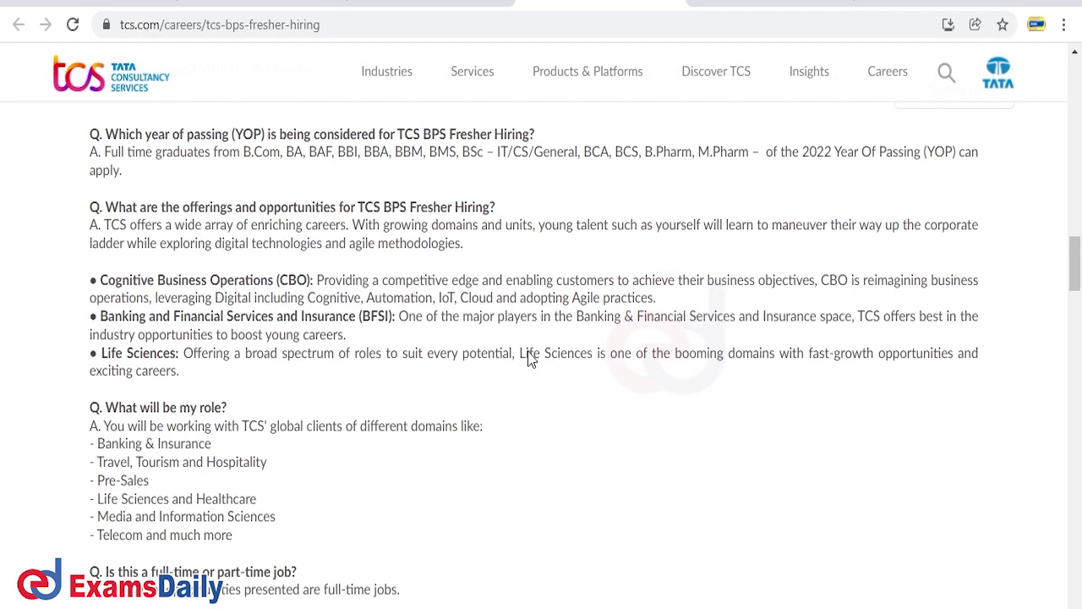
scroll(466, 330, down, 5)
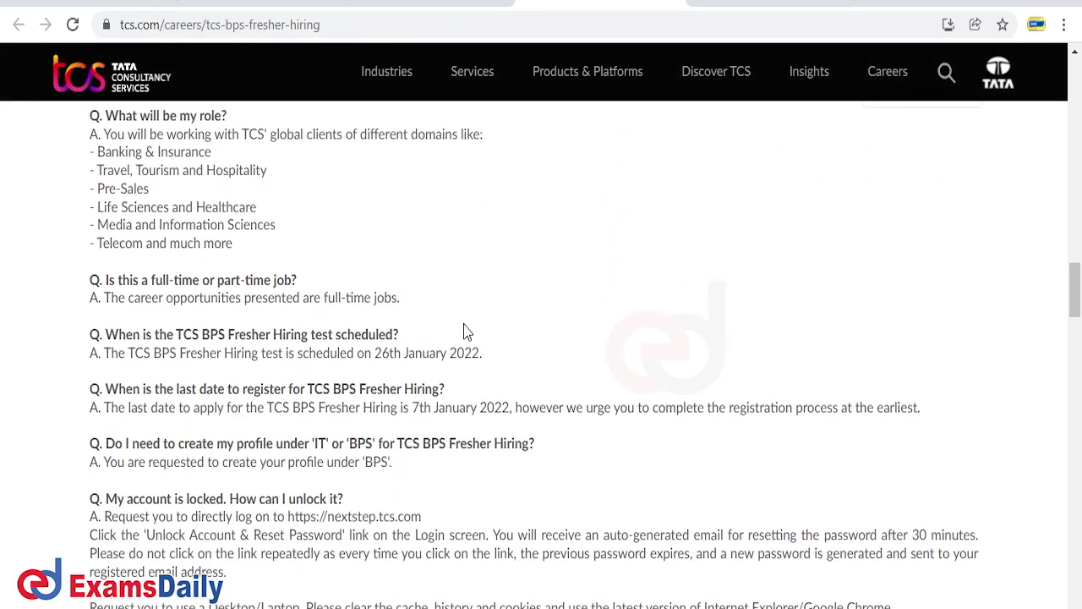
scroll(468, 330, down, 2)
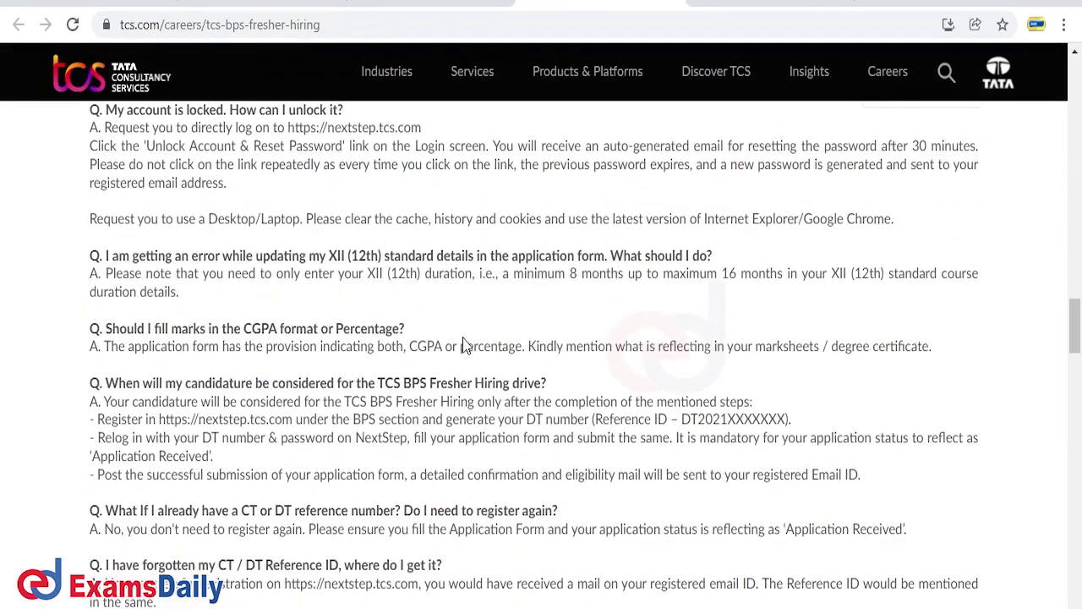
scroll(469, 338, down, 2)
scroll(383, 301, down, 8)
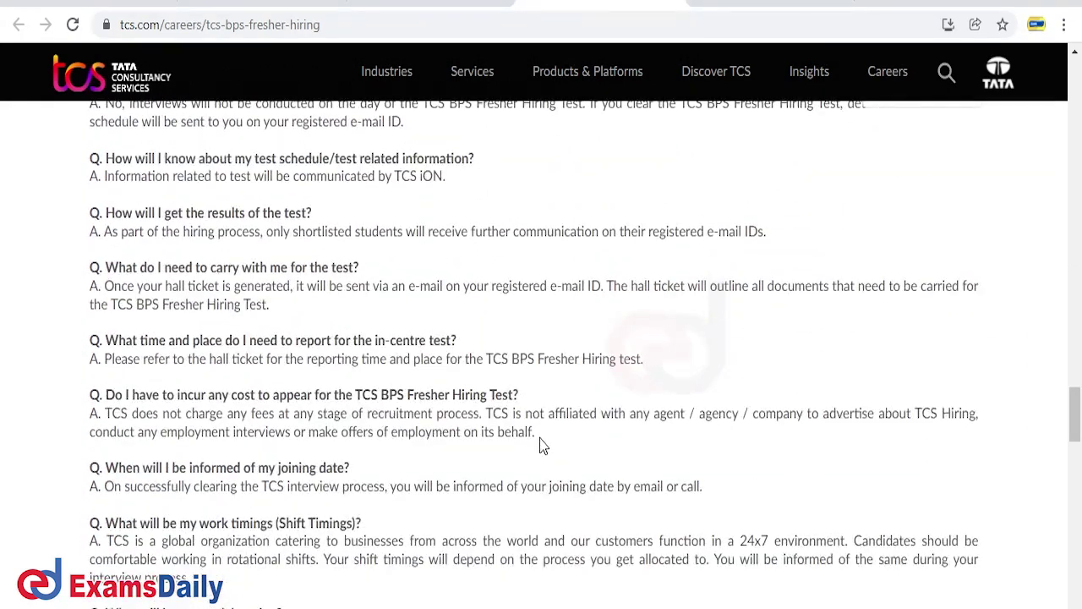
scroll(543, 442, down, 7)
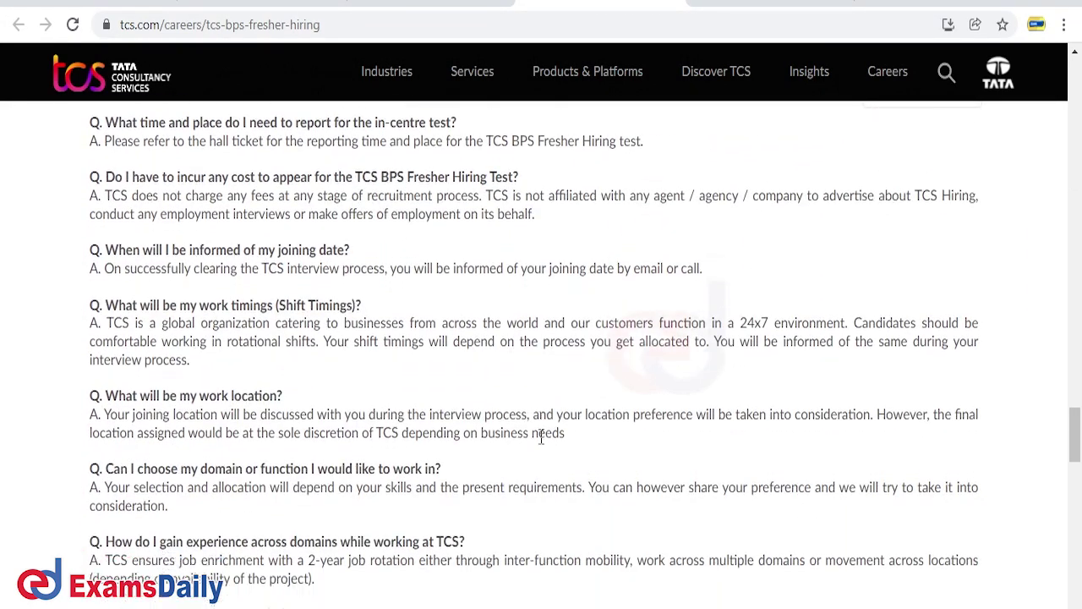
scroll(542, 437, up, 18)
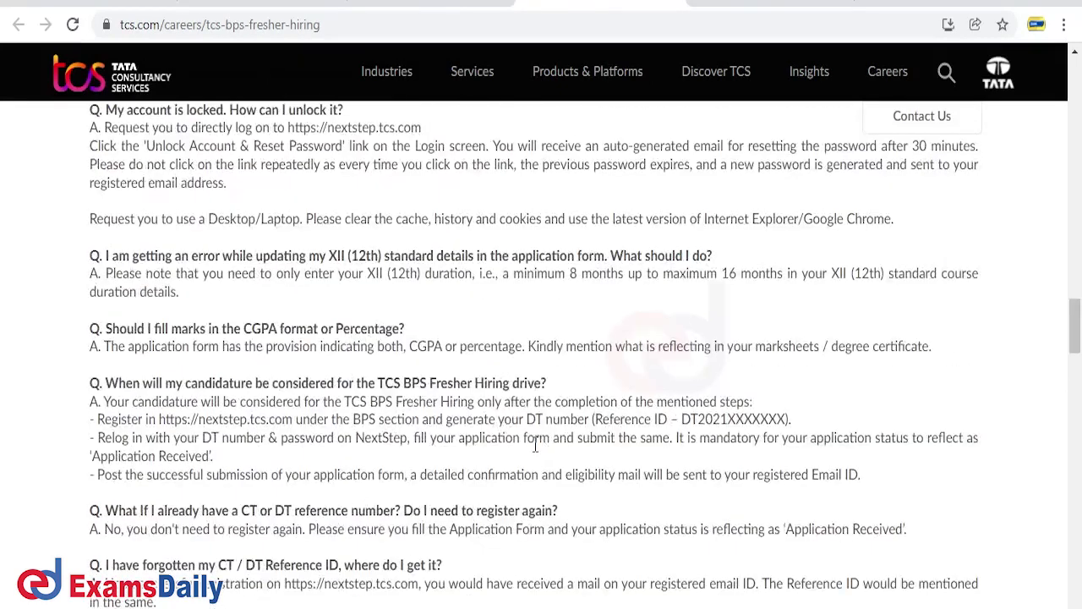
scroll(535, 446, up, 15)
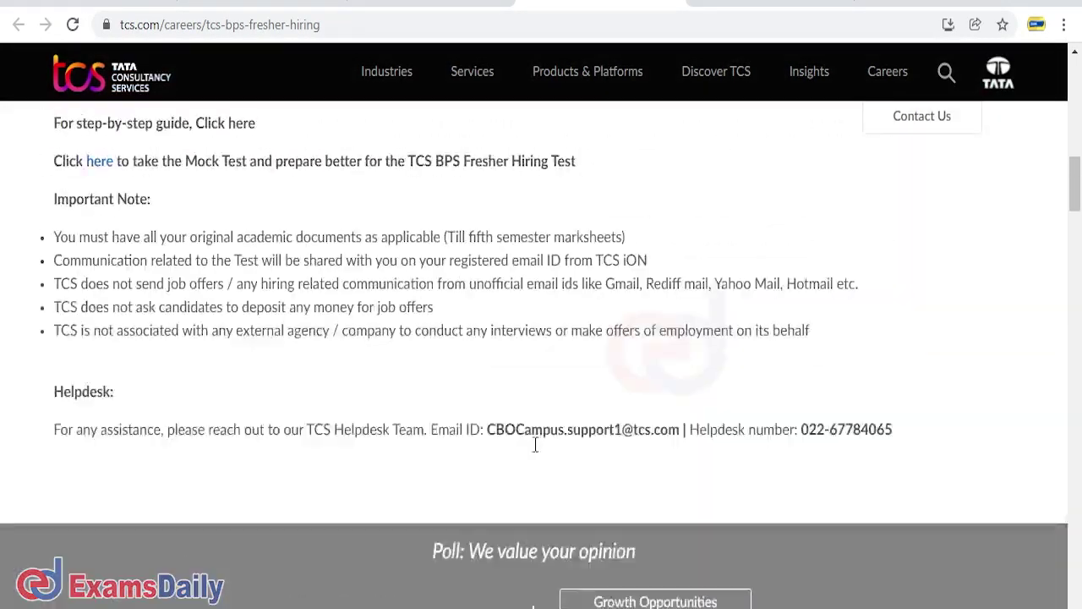
- Go from the hiring page to the TCS NextStep portal and start a new registration under the BPS category
scroll(536, 448, up, 5)
click(535, 448)
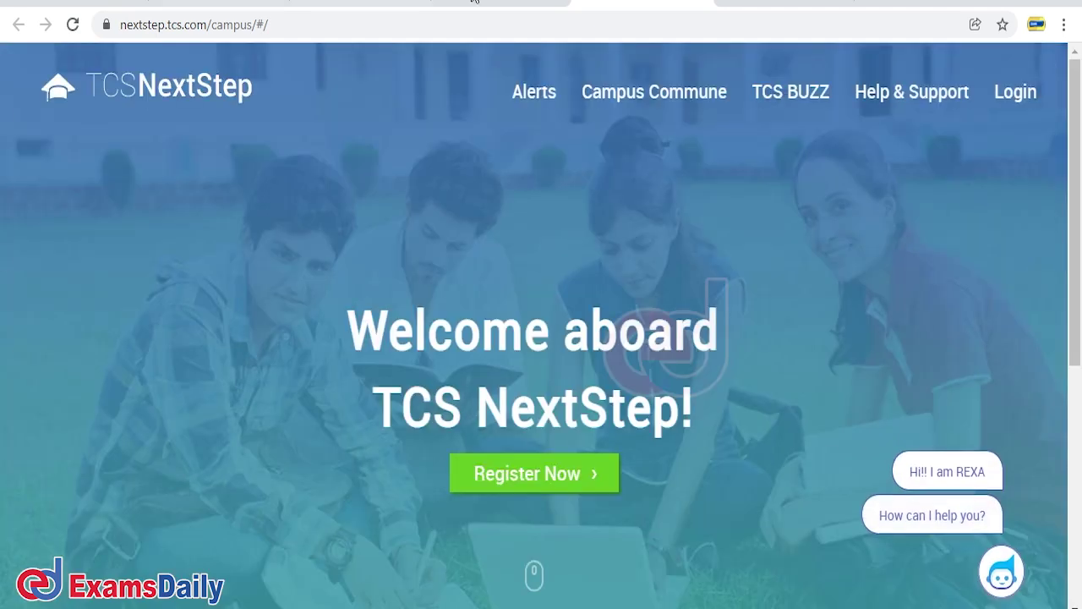
click(554, 475)
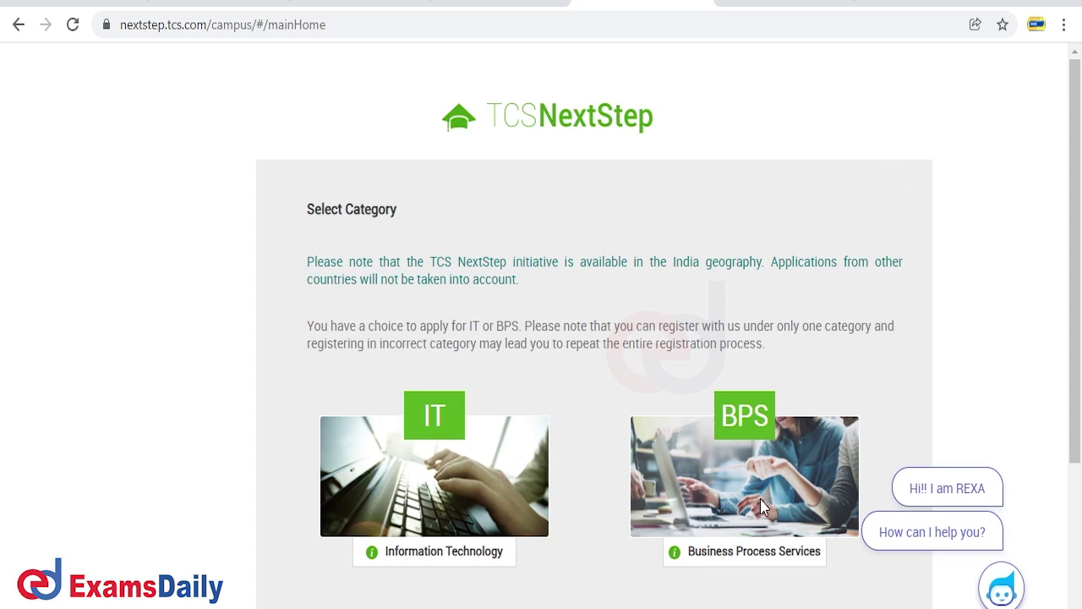
click(744, 422)
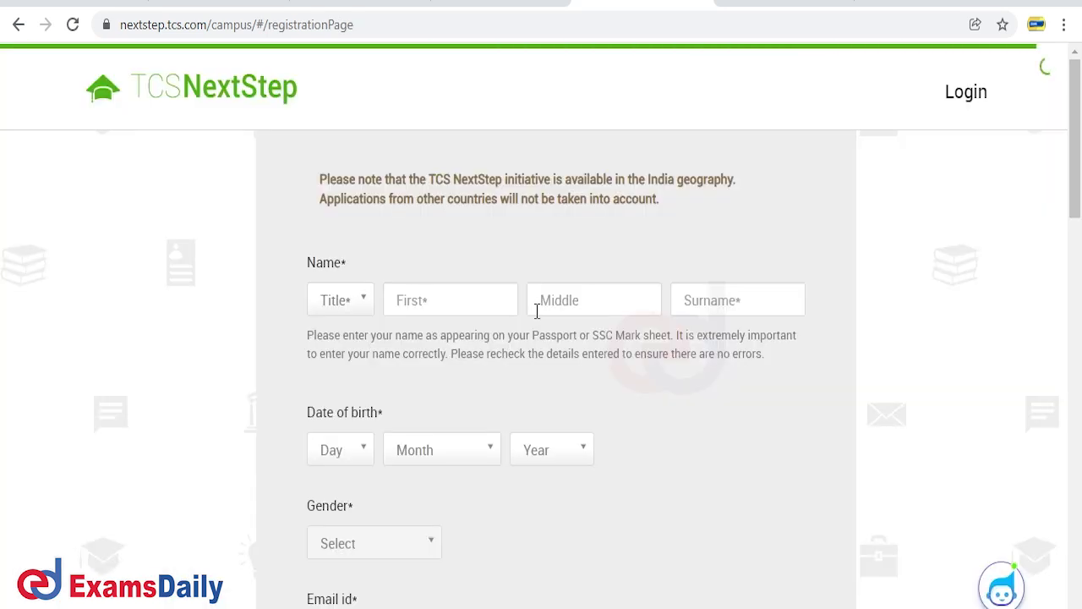
- Examine the title options and the first name and surname fields of the registration form
scroll(541, 316, down, 1)
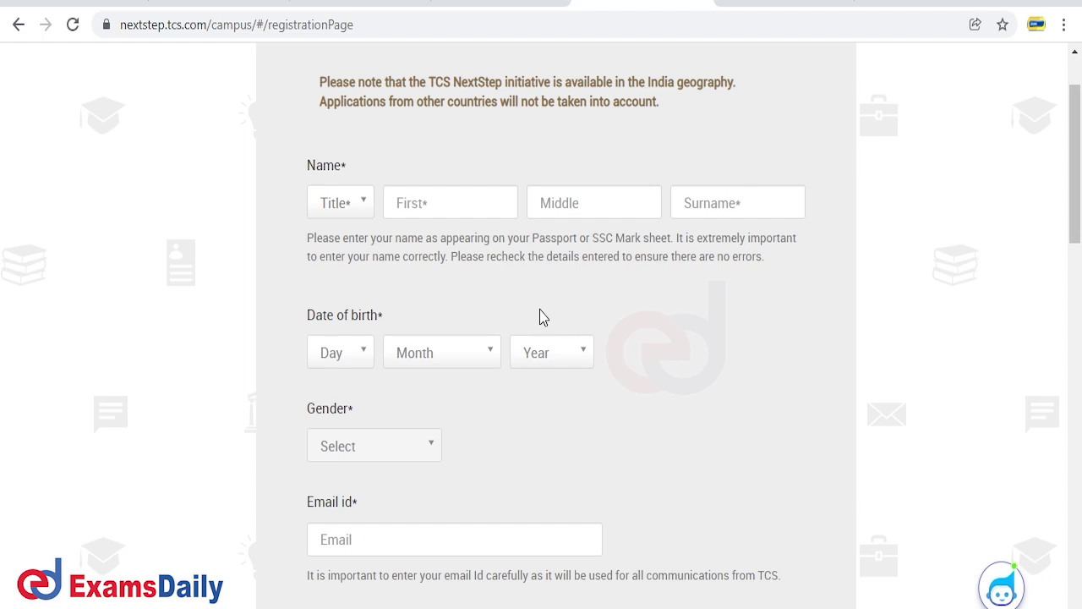
scroll(540, 317, down, 1)
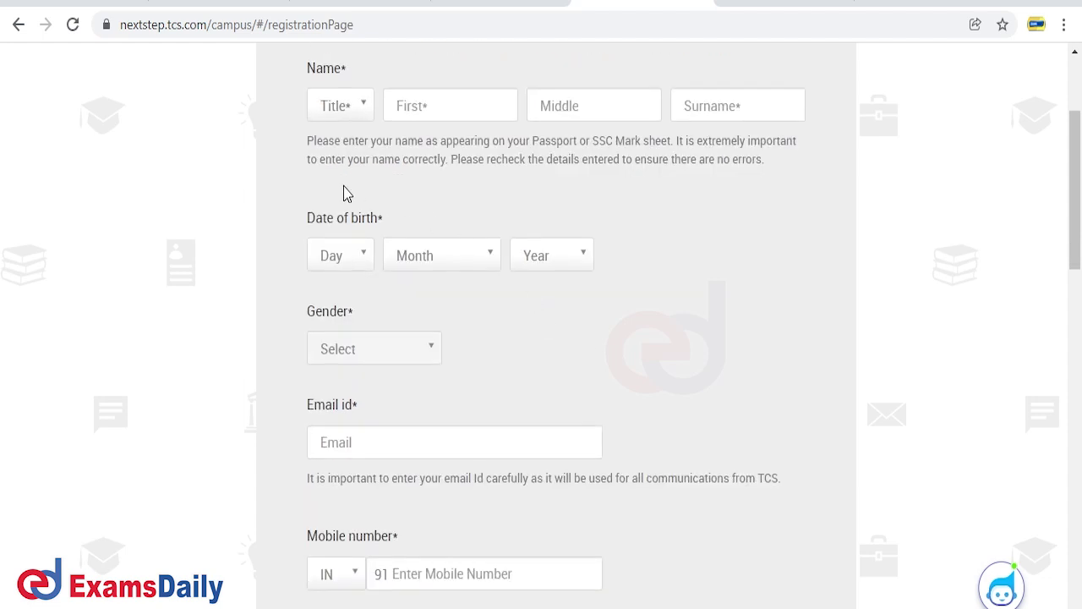
click(344, 108)
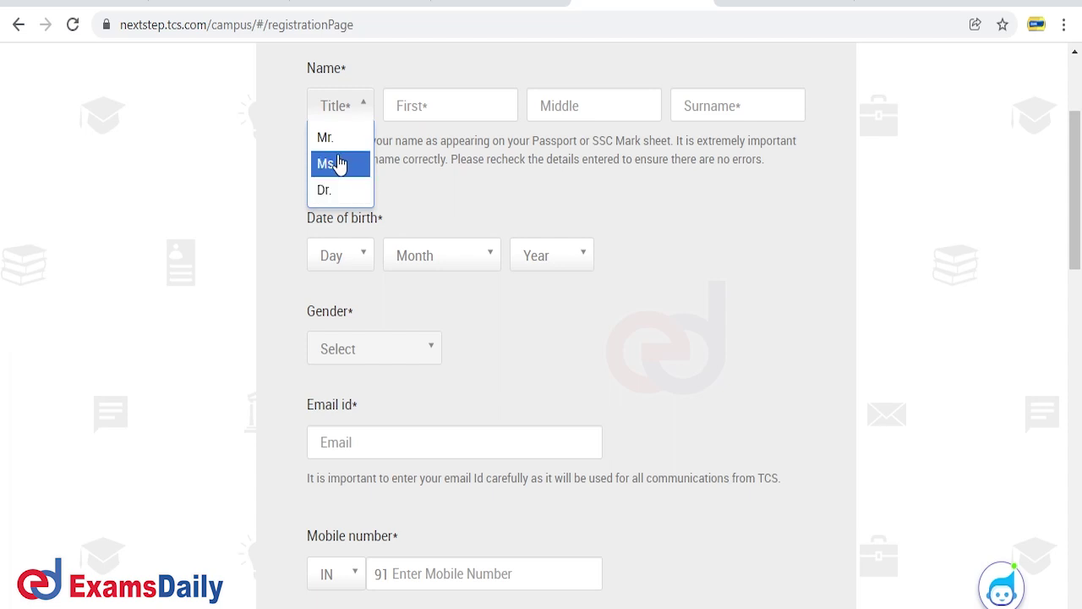
click(429, 106)
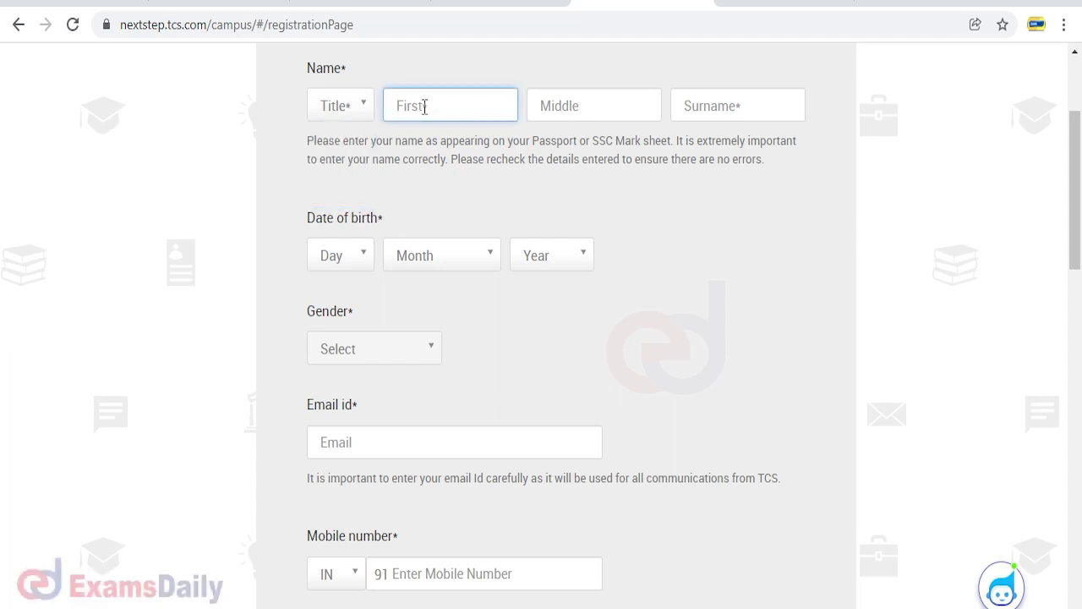
click(711, 108)
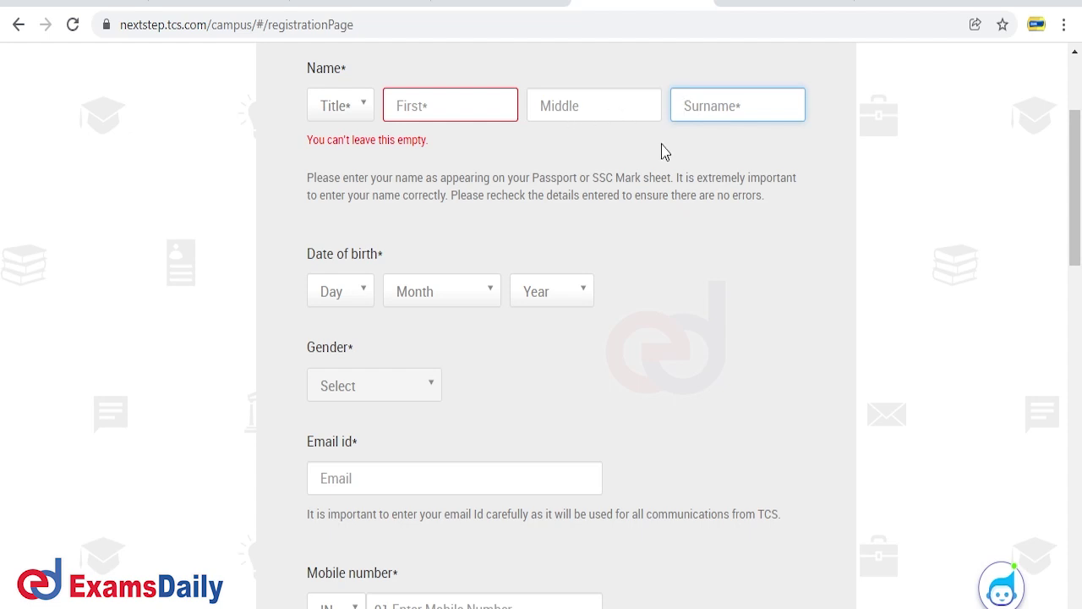
- Examine the date of birth, gender and contact fields and the list of qualification options in the form
scroll(423, 198, down, 3)
scroll(425, 152, up, 1)
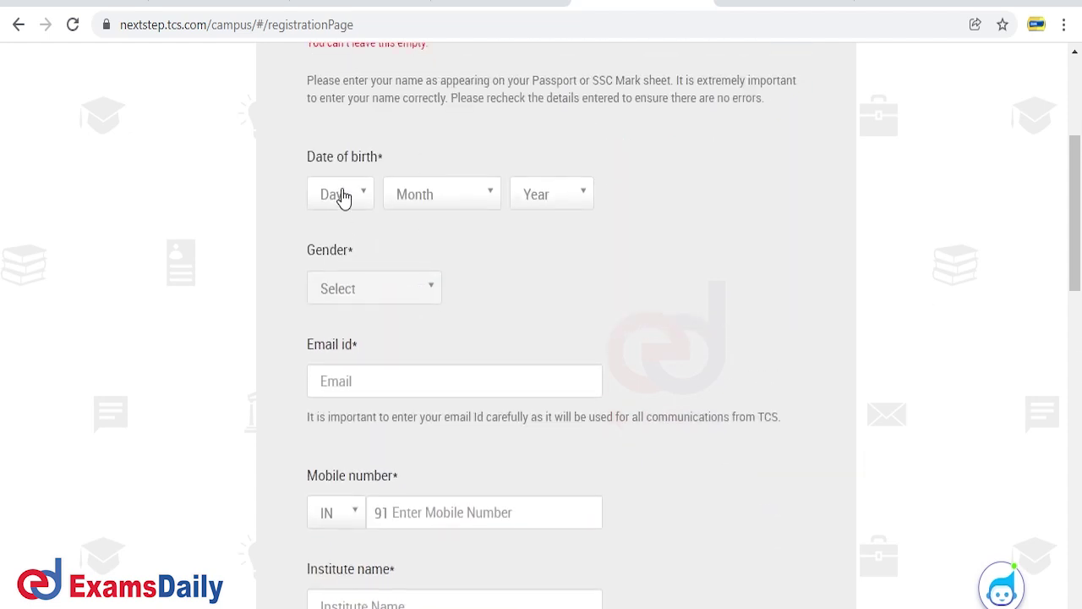
scroll(406, 279, down, 1)
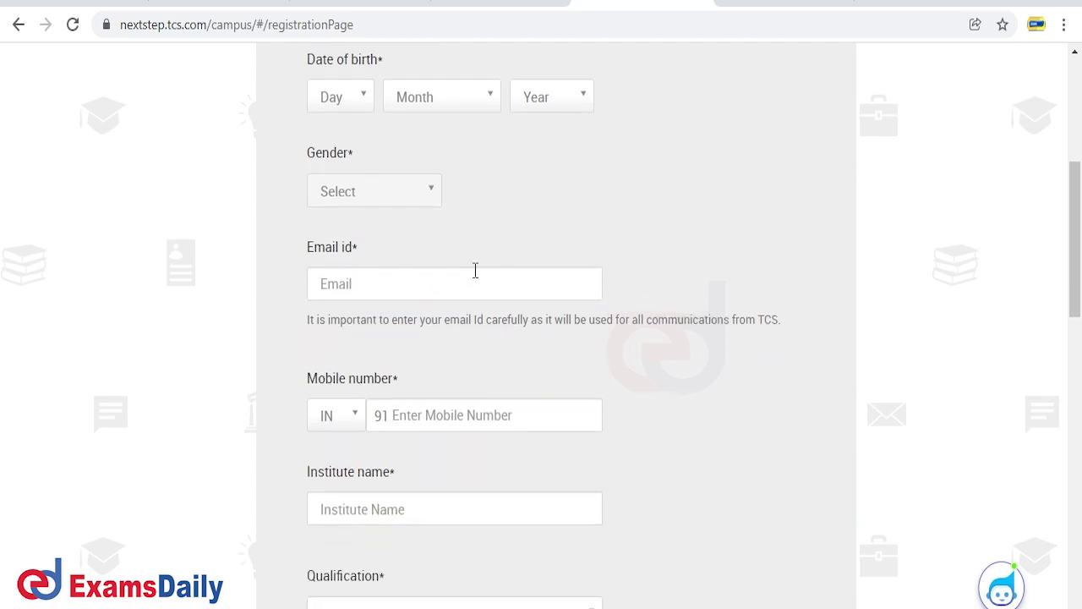
scroll(476, 269, down, 2)
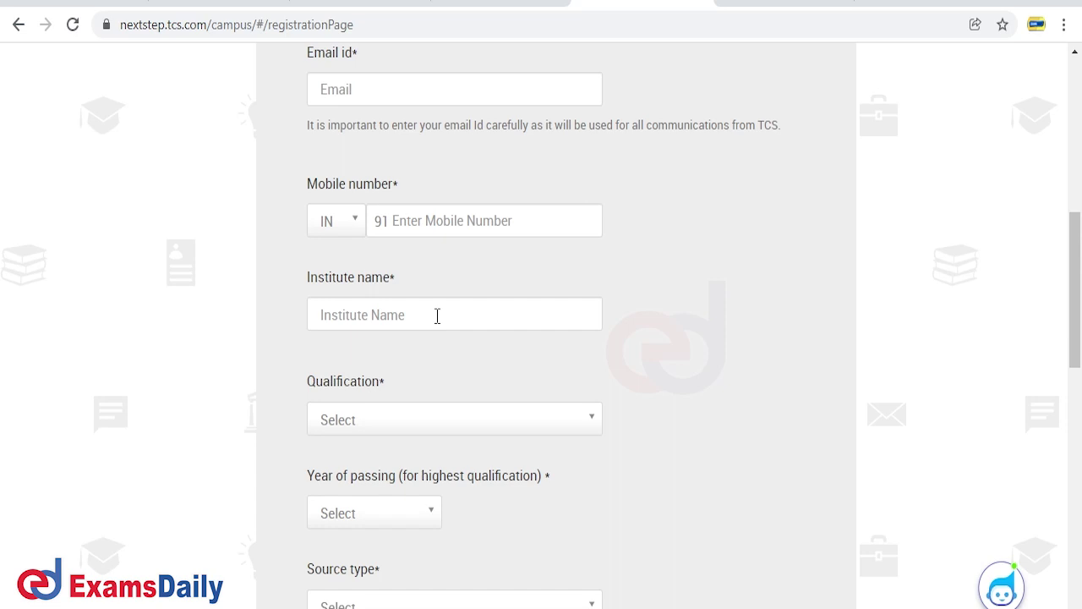
scroll(437, 317, down, 1)
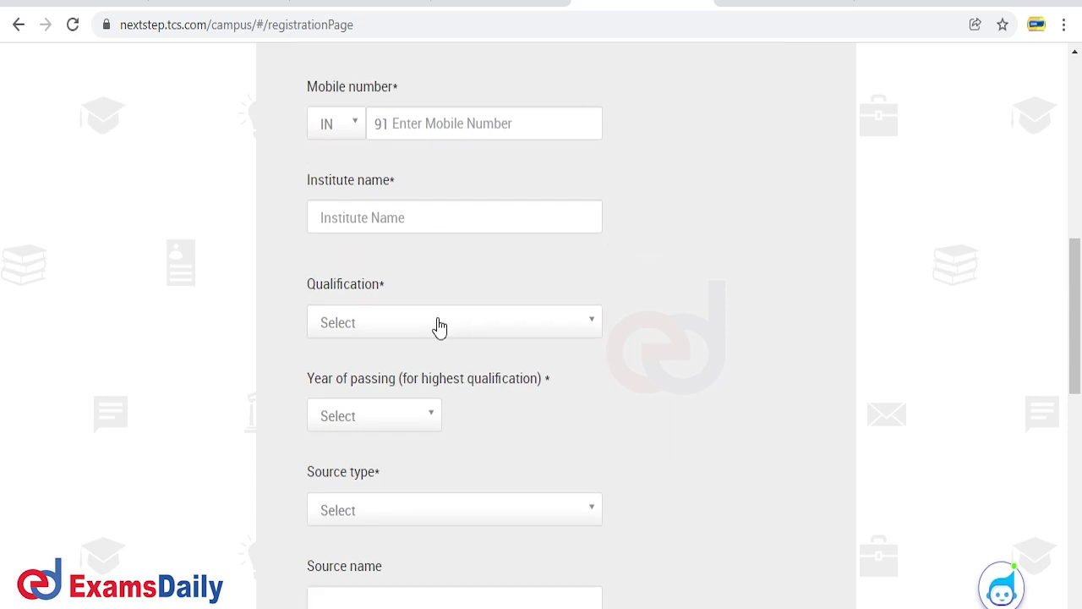
click(439, 326)
scroll(456, 330, down, 1)
click(251, 280)
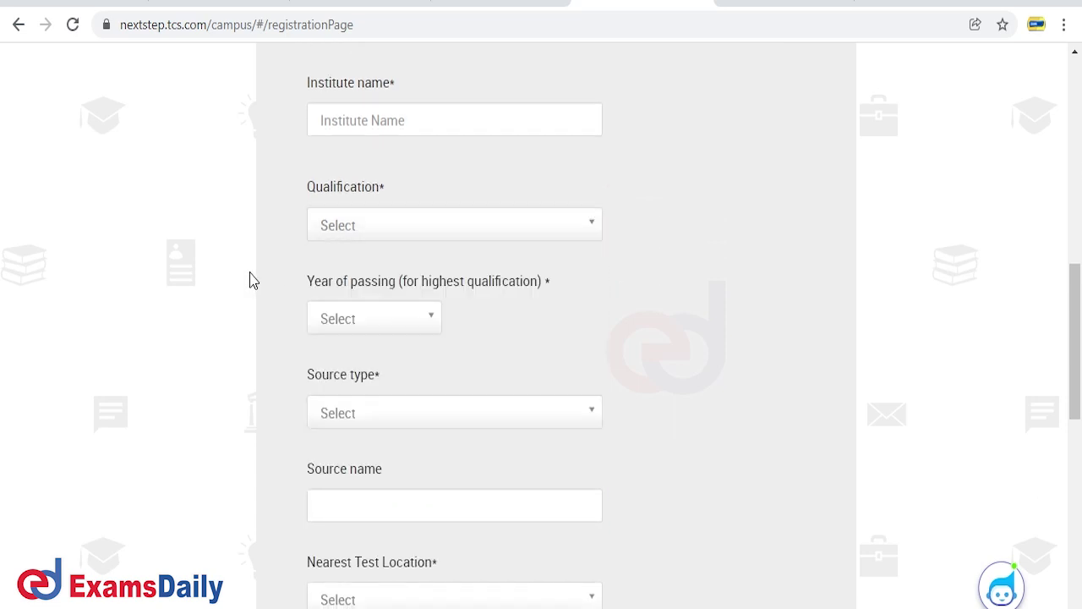
click(404, 234)
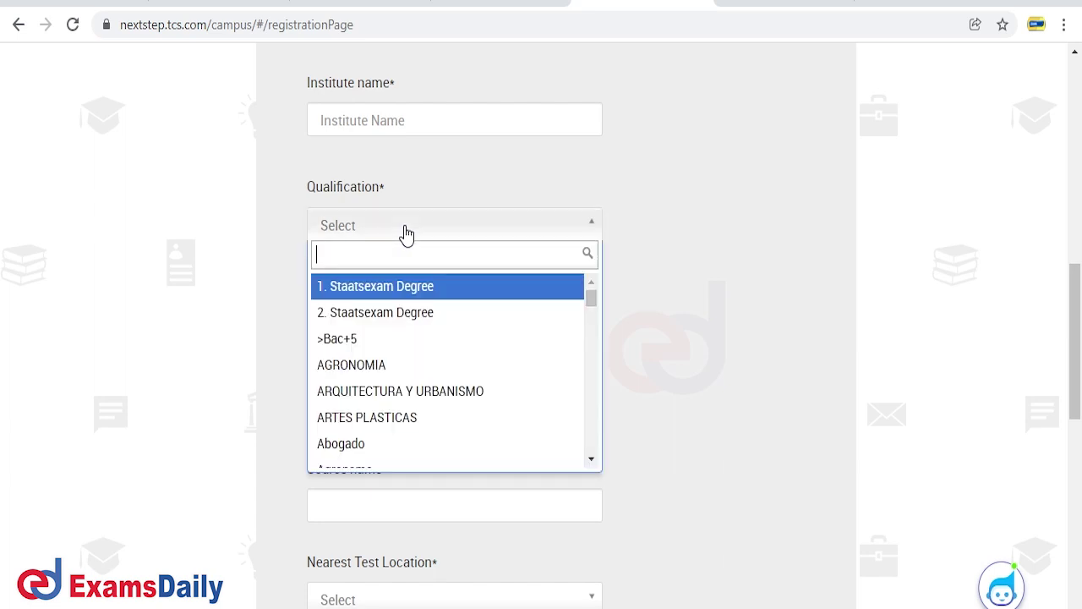
click(256, 235)
- Browse the institute name suggestions for "a" and view the available source type options without choosing any
click(408, 118)
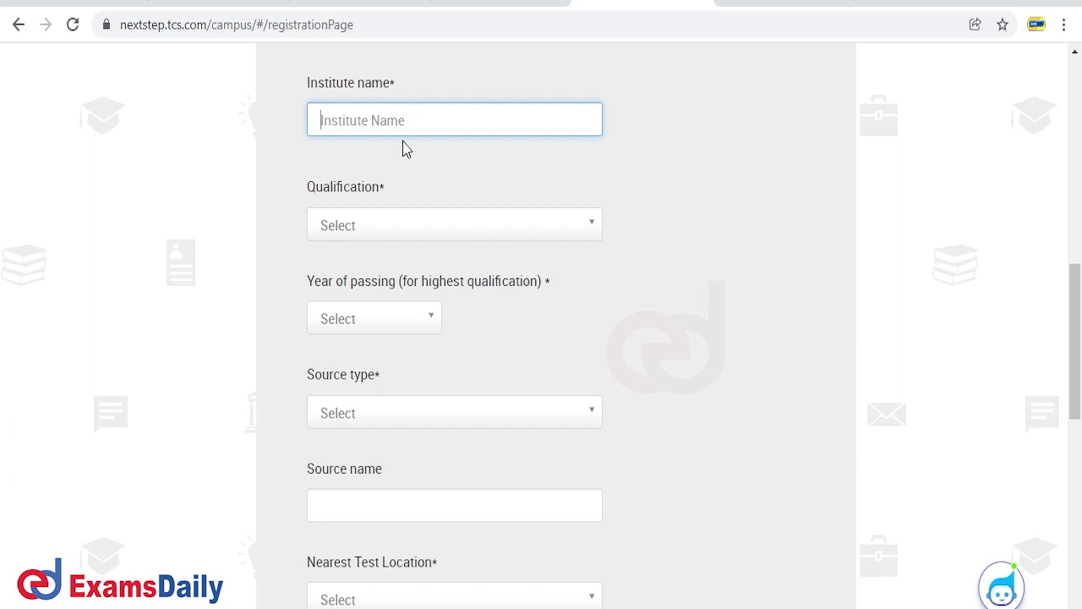
scroll(403, 149, up, 9)
scroll(404, 148, down, 10)
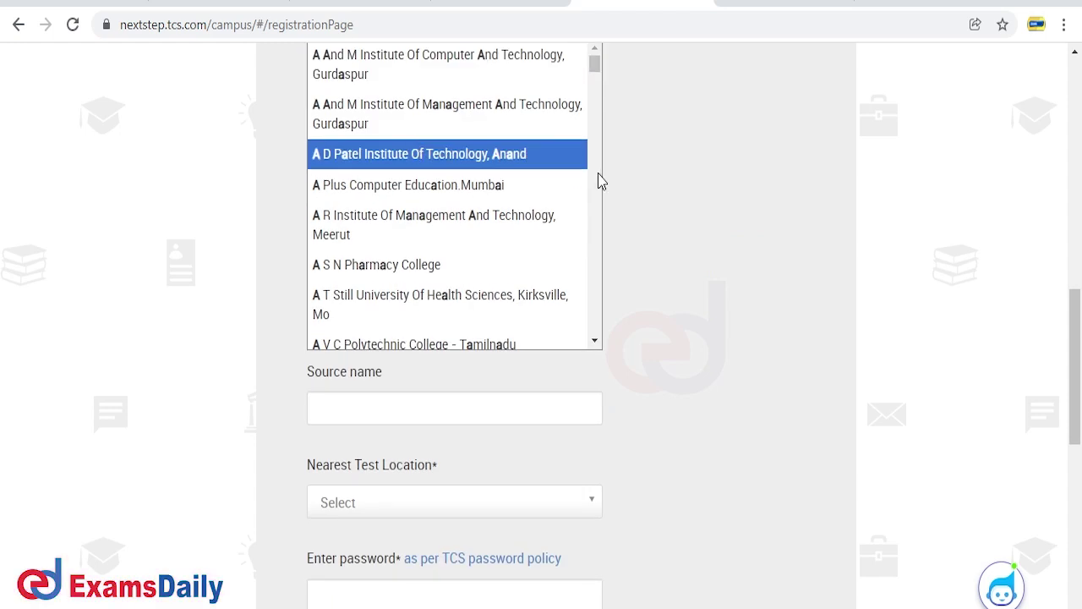
click(634, 199)
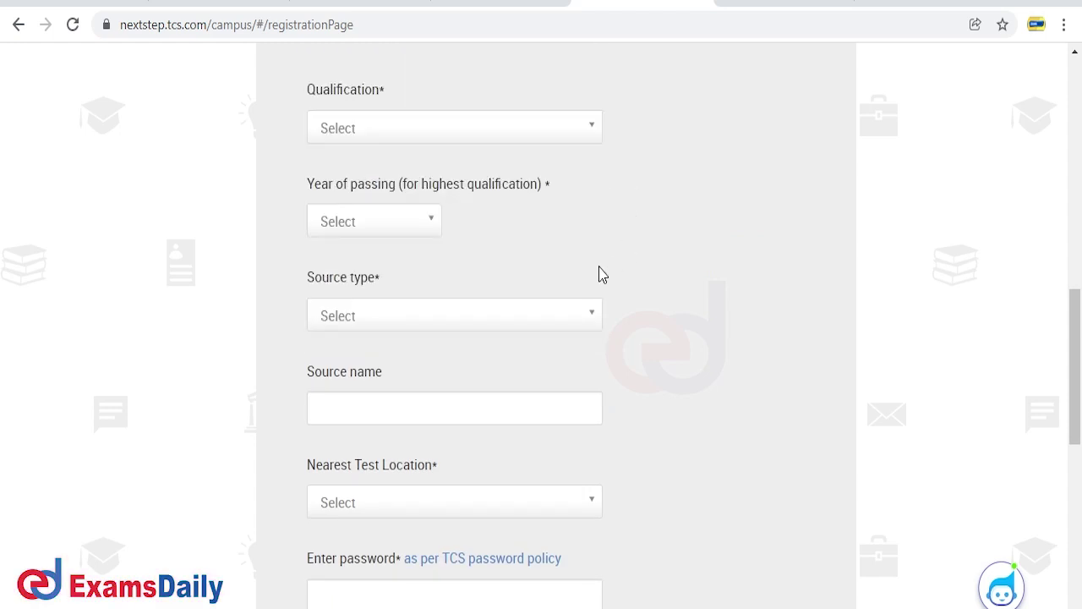
click(412, 320)
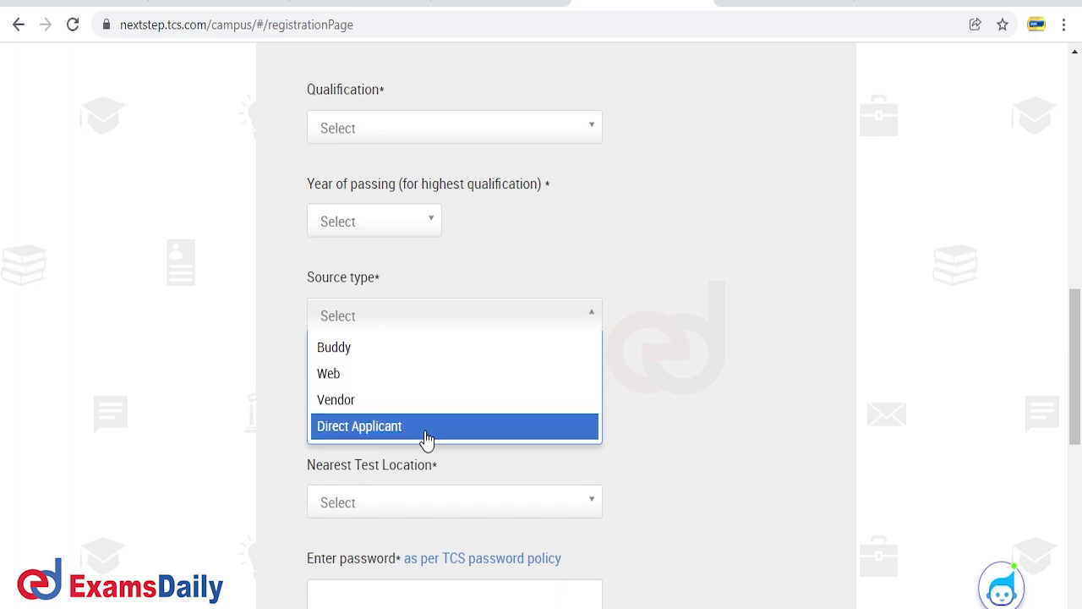
click(733, 369)
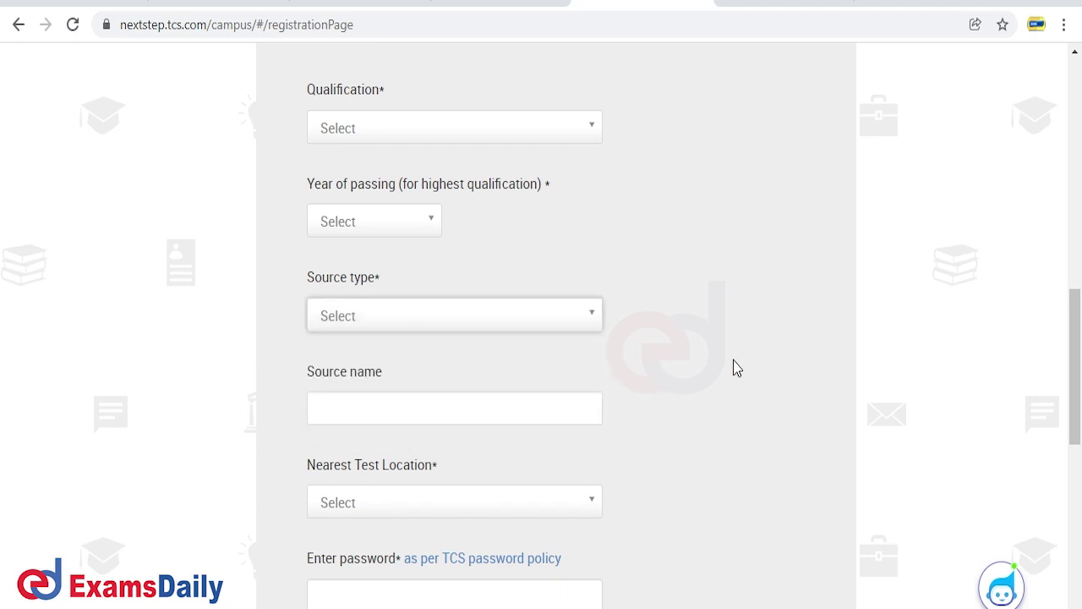
- Find Madurai among the test locations and set it as the nearest test location
scroll(479, 371, down, 2)
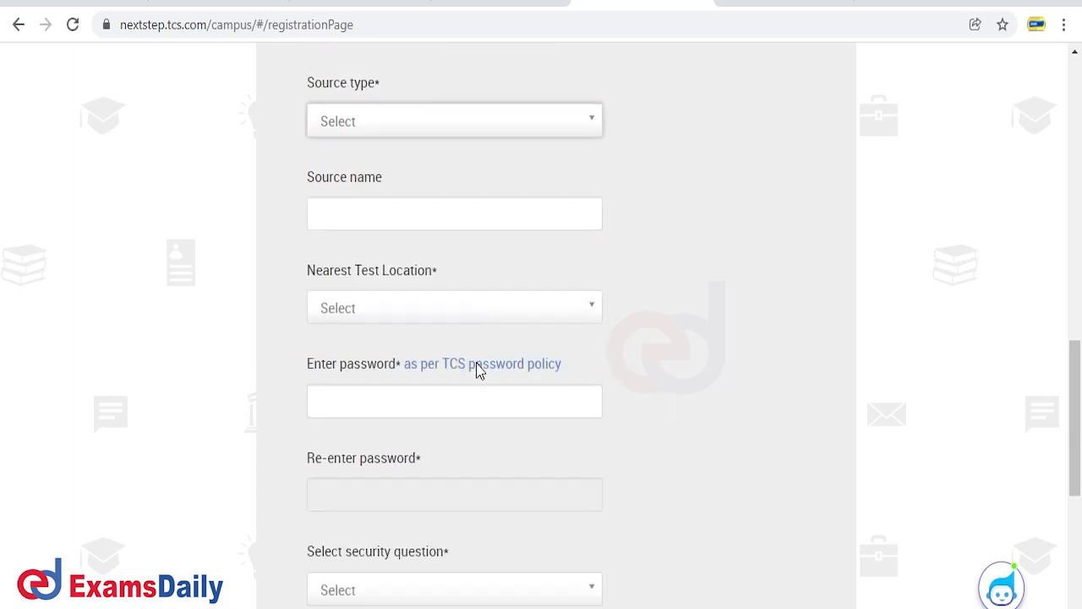
click(449, 311)
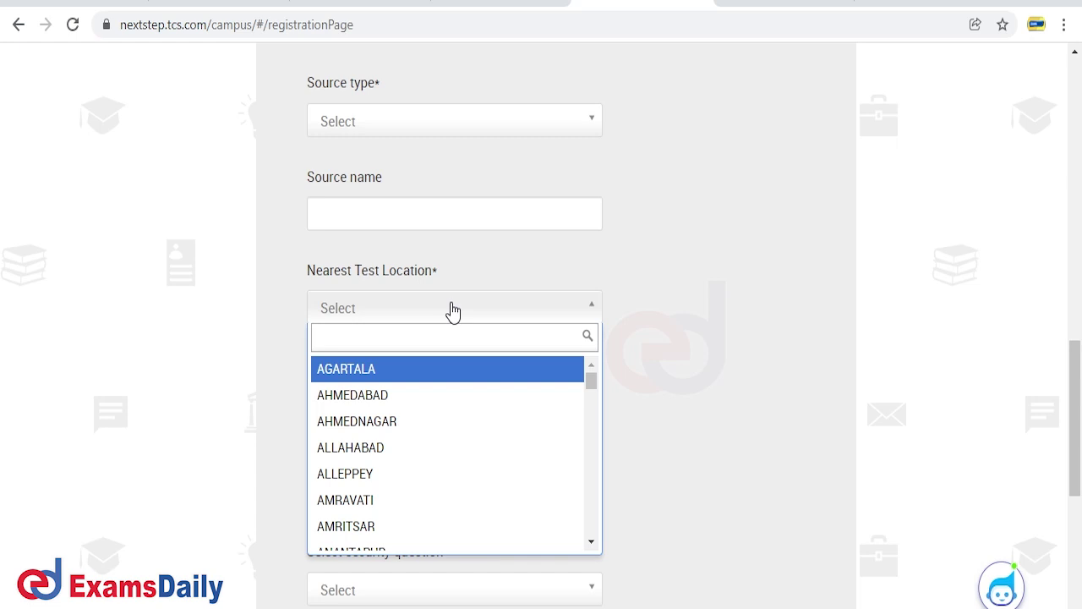
text(m)
key(BackSpace)
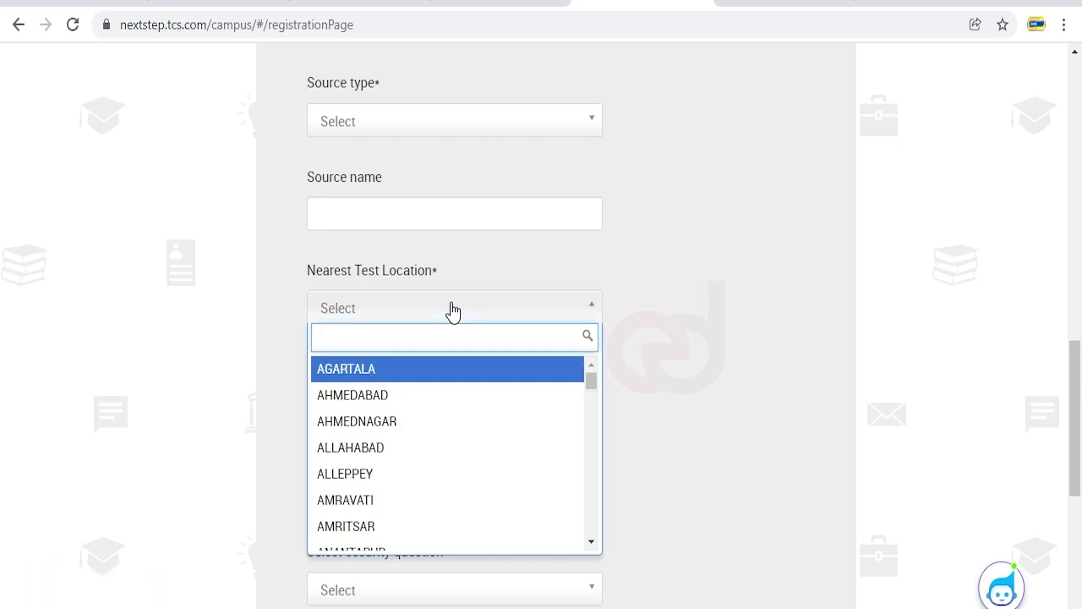
text(madura)
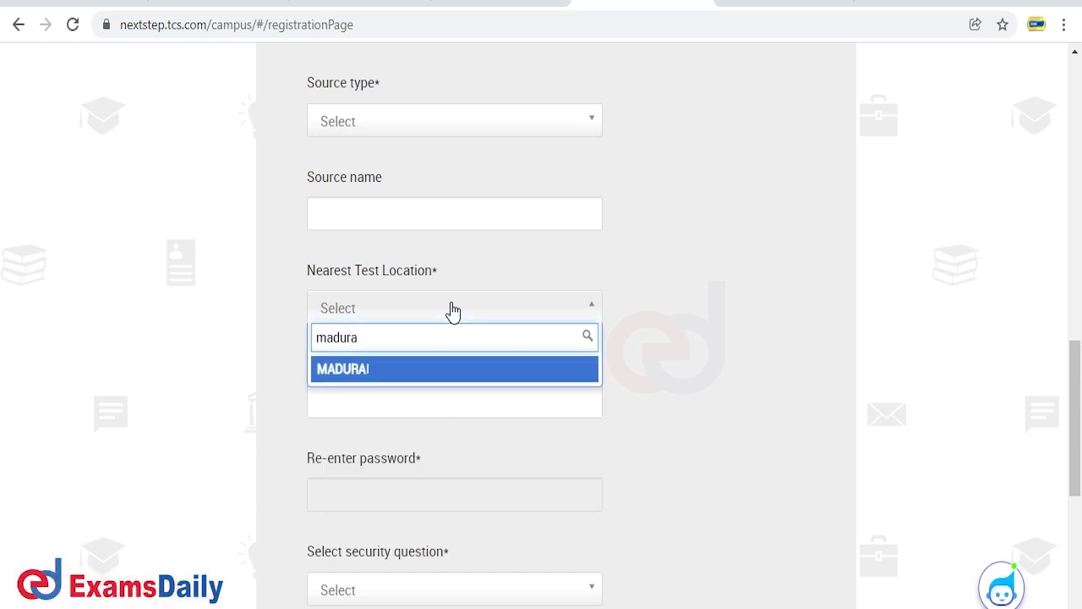
key(Return)
- Set the security question to "What is your BirthDay?" and activate its answer field
scroll(453, 311, down, 2)
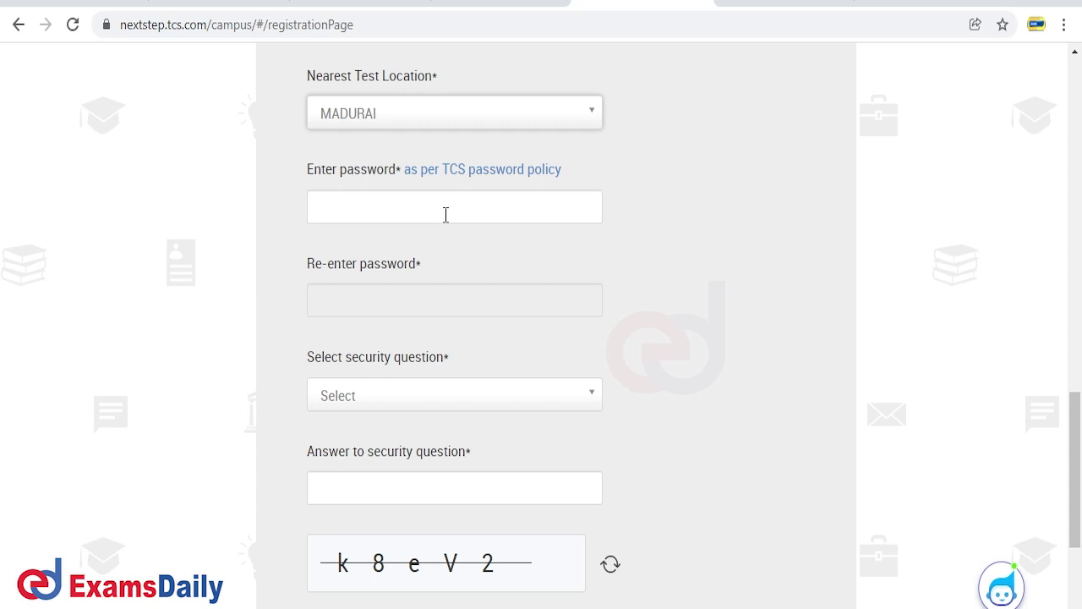
scroll(447, 199, down, 1)
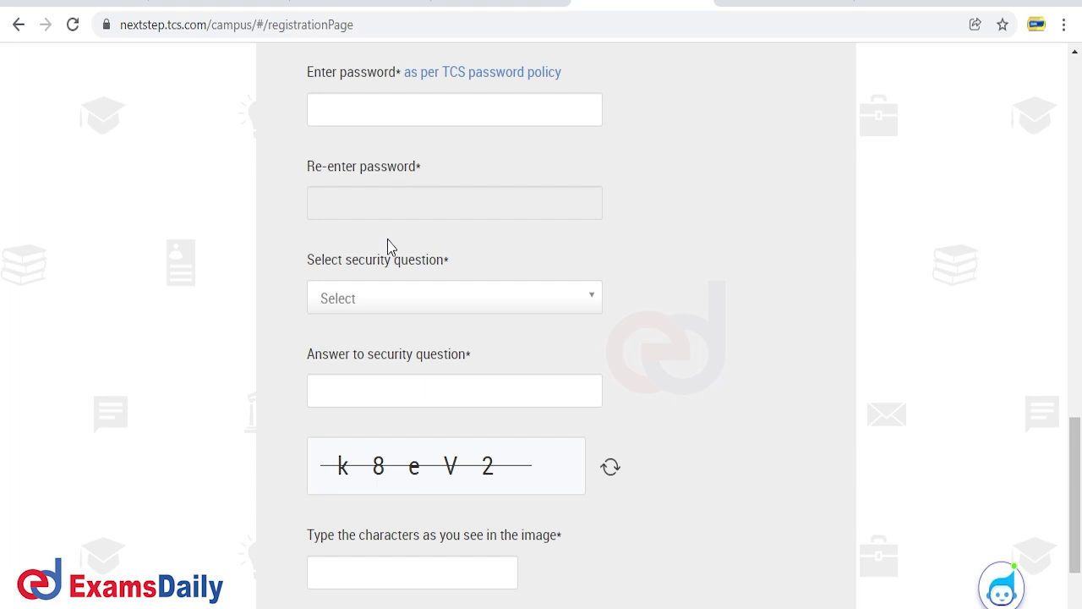
scroll(448, 304, down, 1)
click(447, 213)
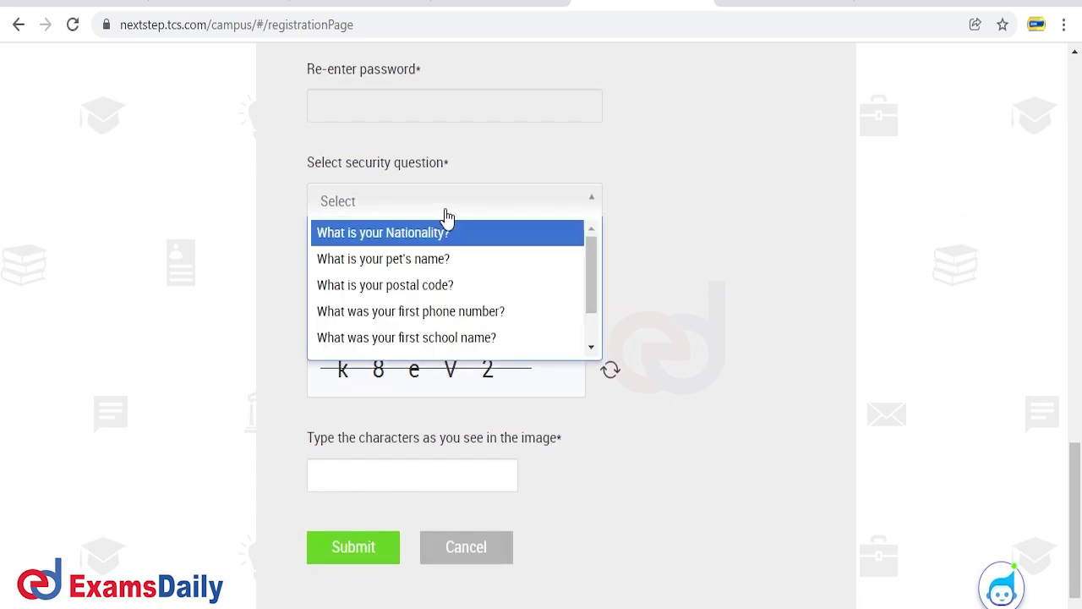
scroll(460, 280, down, 1)
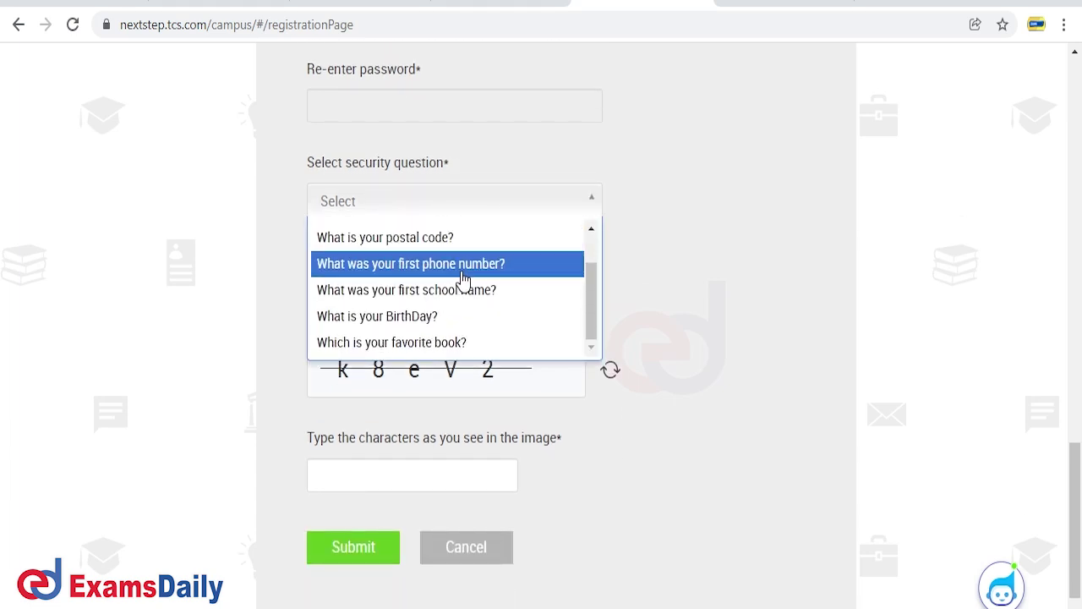
click(435, 320)
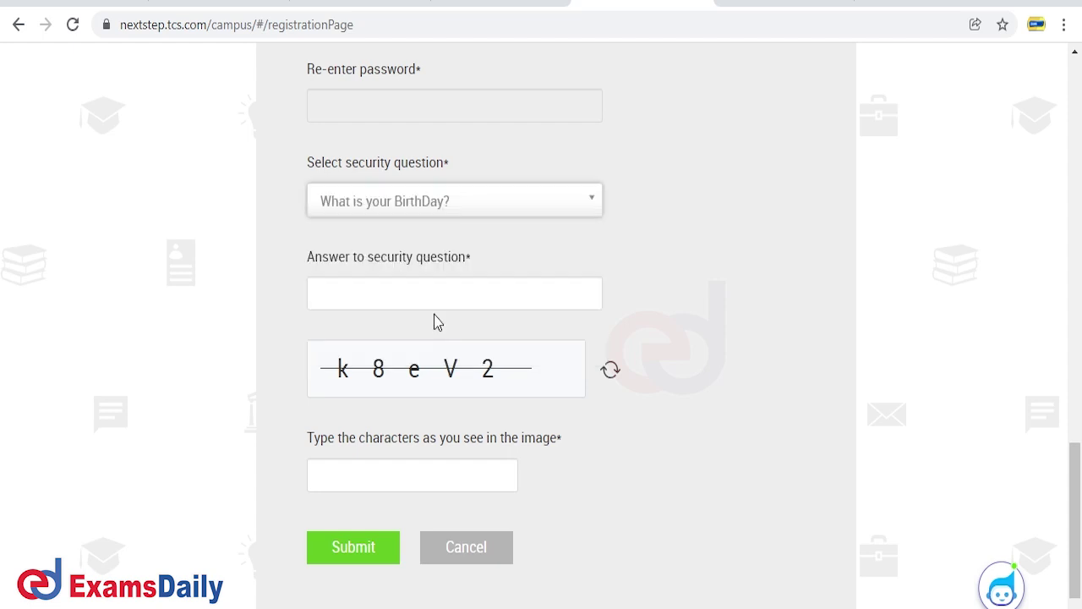
click(398, 297)
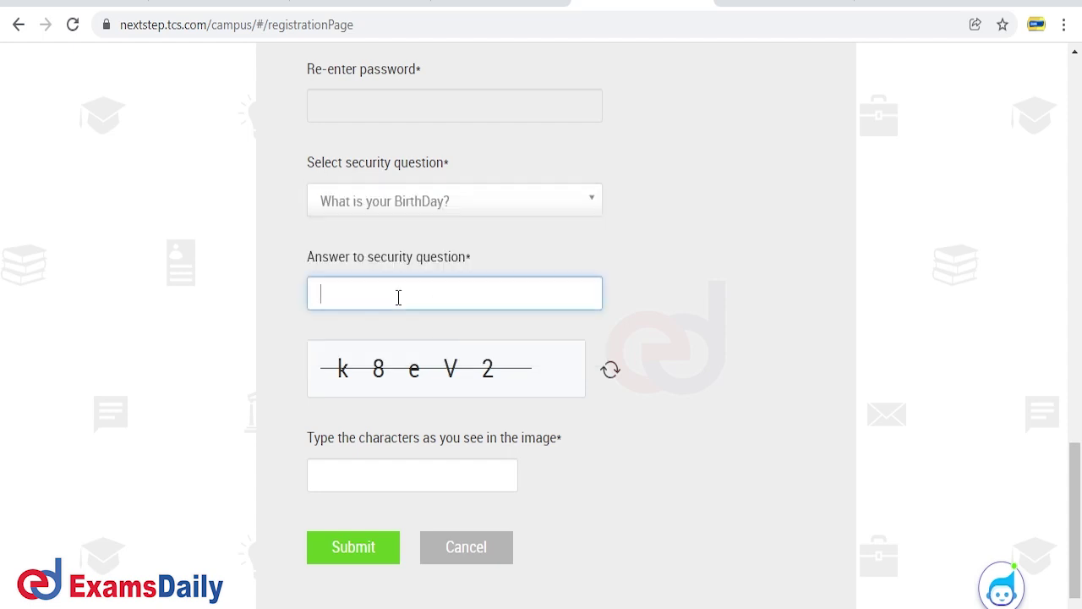
- Review the remaining registration fields and try to submit the form without filling in the mandatory details
scroll(405, 304, down, 1)
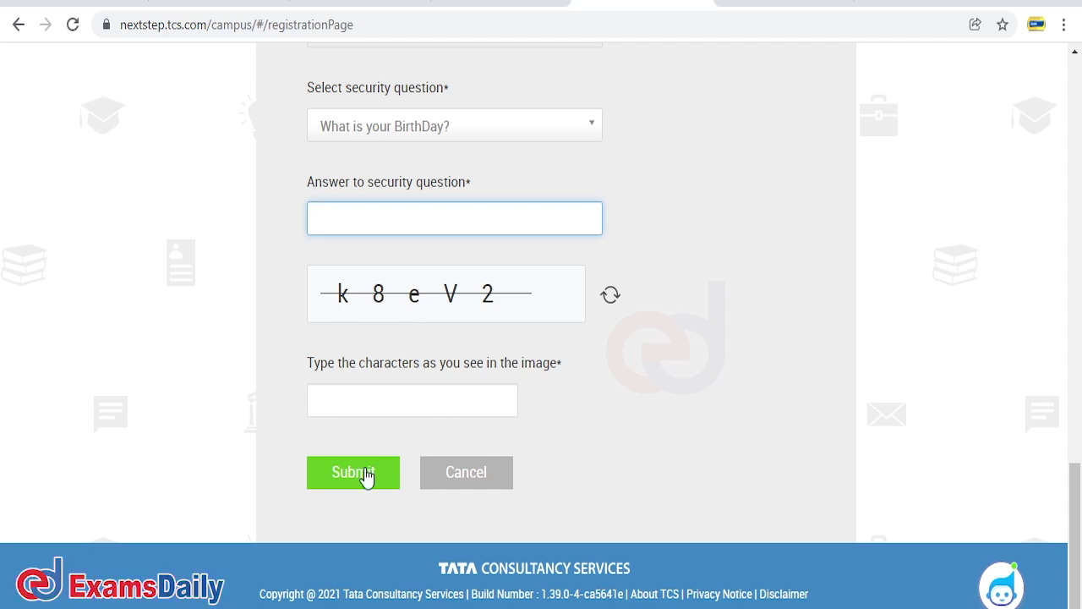
scroll(536, 350, up, 10)
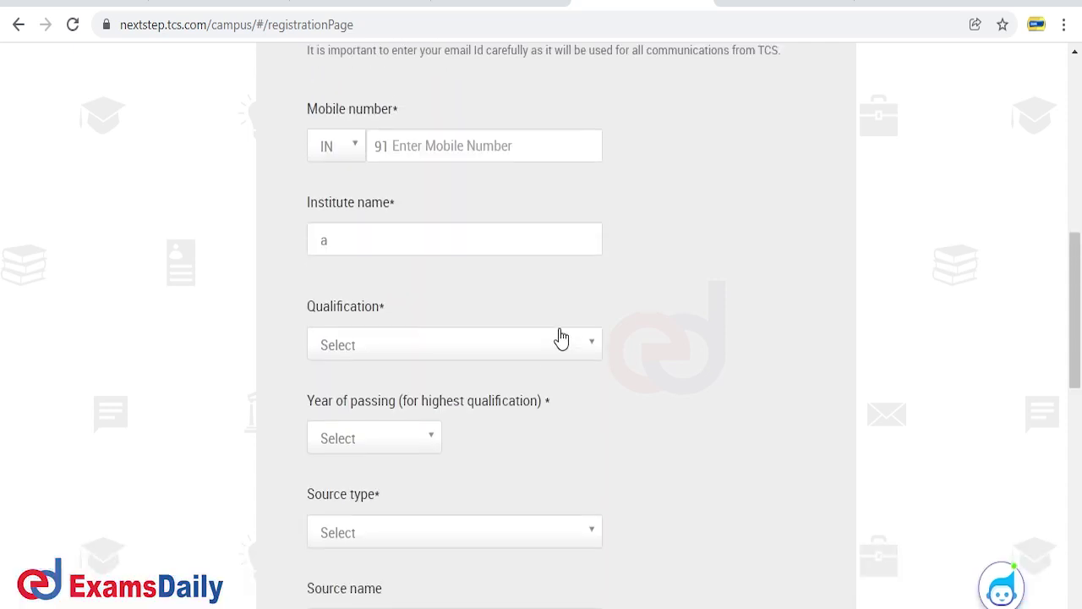
scroll(561, 338, down, 9)
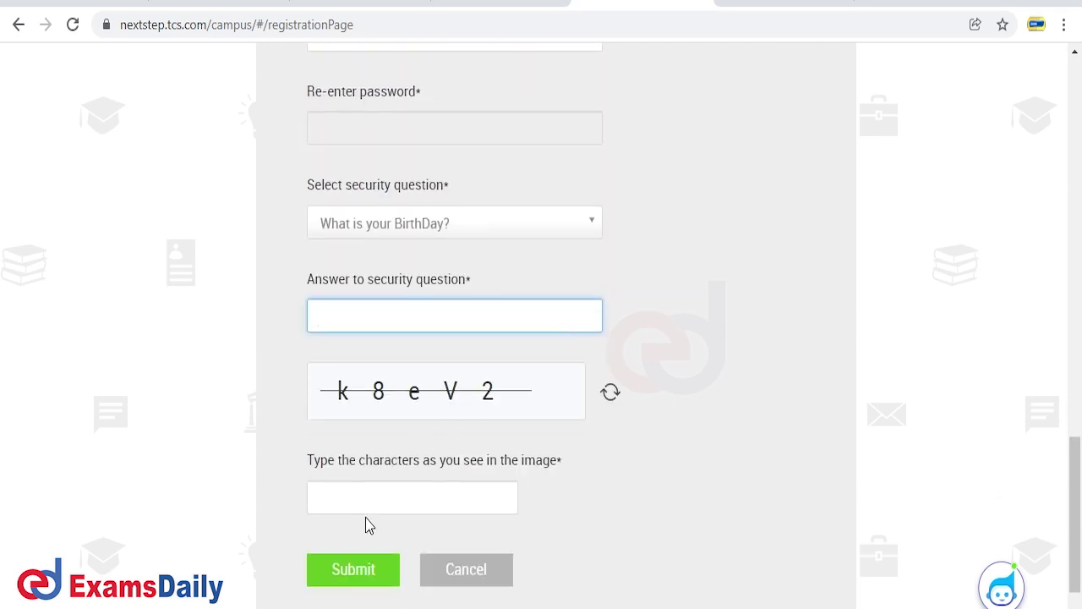
click(357, 571)
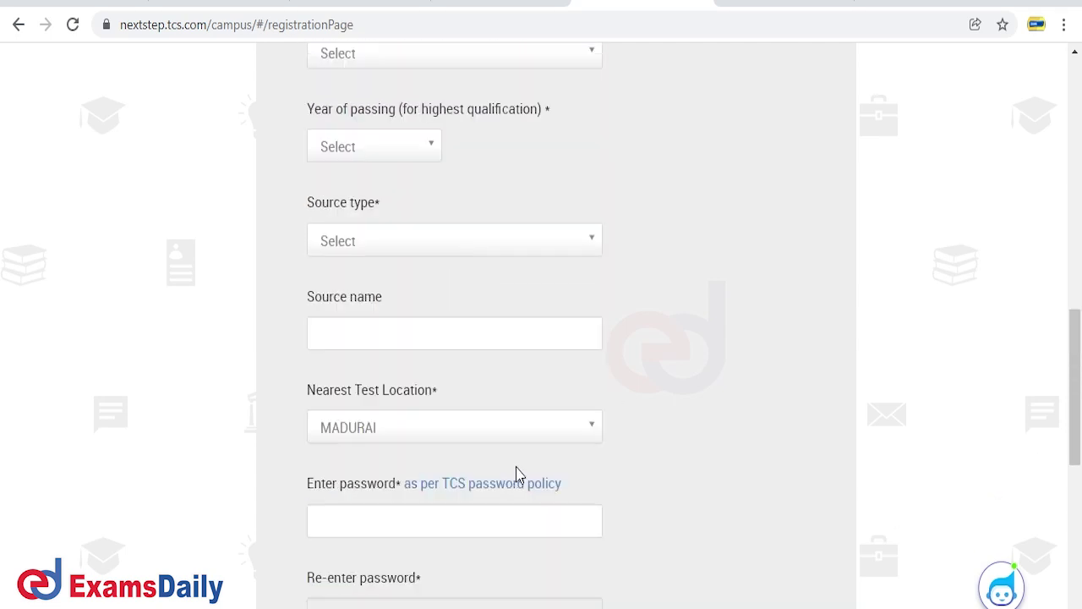
scroll(526, 472, down, 3)
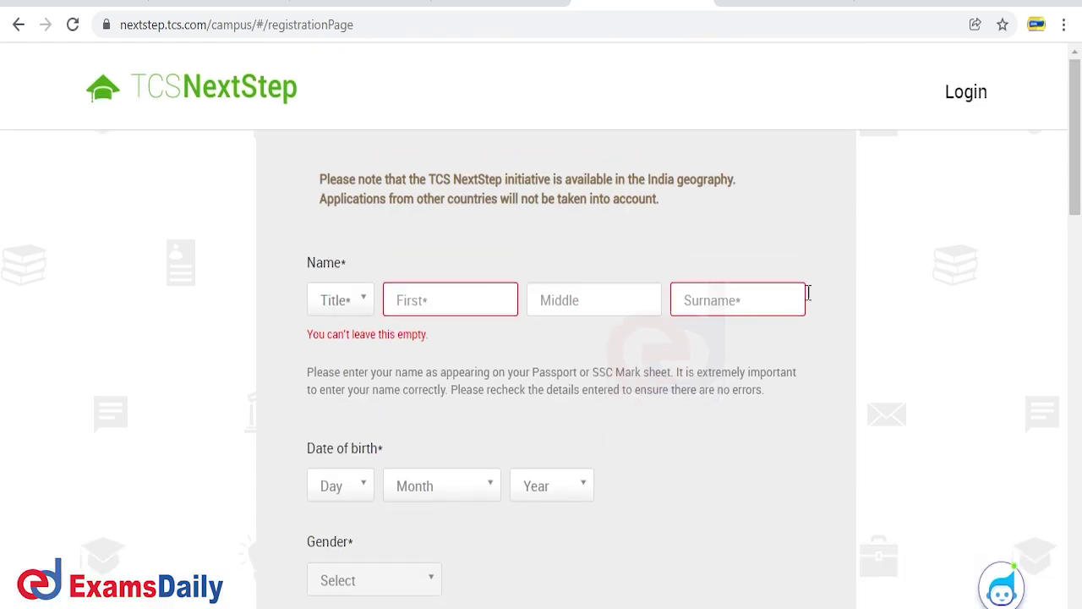
- Log in to the NextStep portal as a registered candidate by entering the account password
click(974, 93)
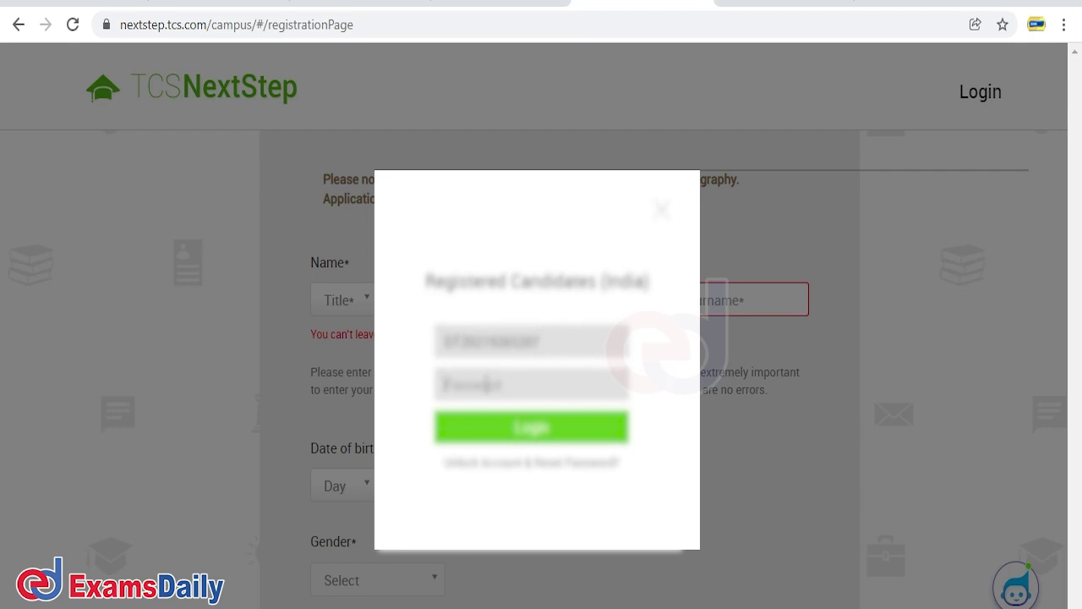
click(486, 385)
text(******)
click(531, 427)
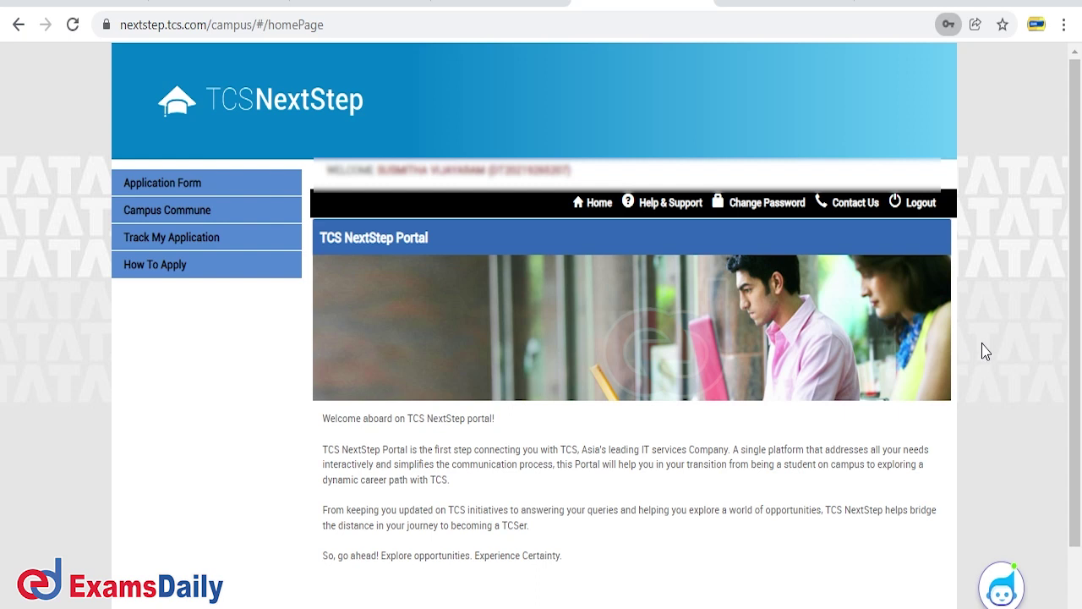
- Open the Application Form, read its important instructions and go to the Personal Details section
click(171, 185)
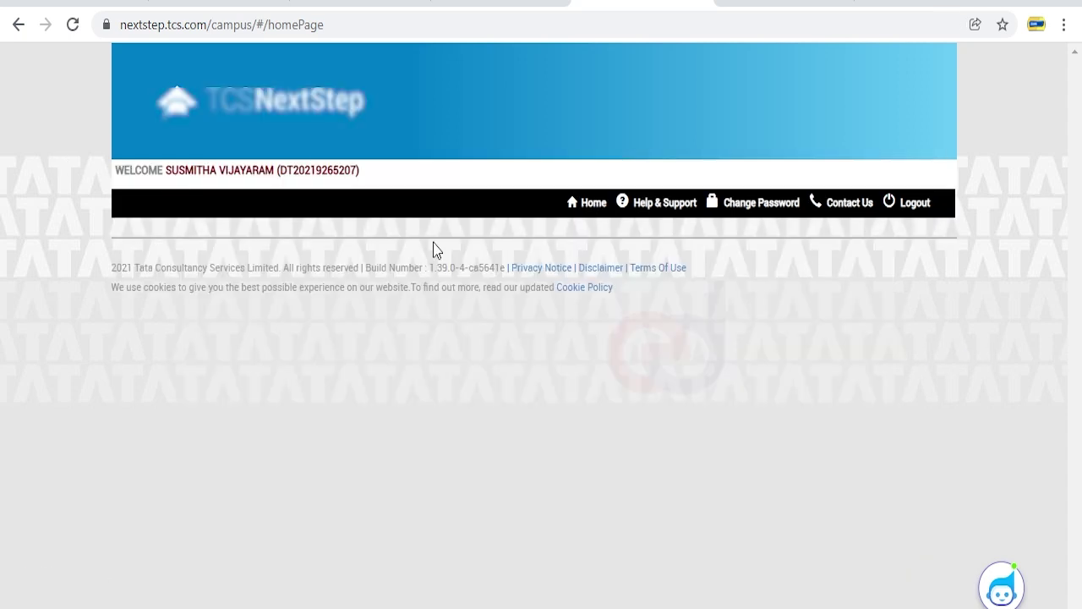
scroll(449, 271, down, 3)
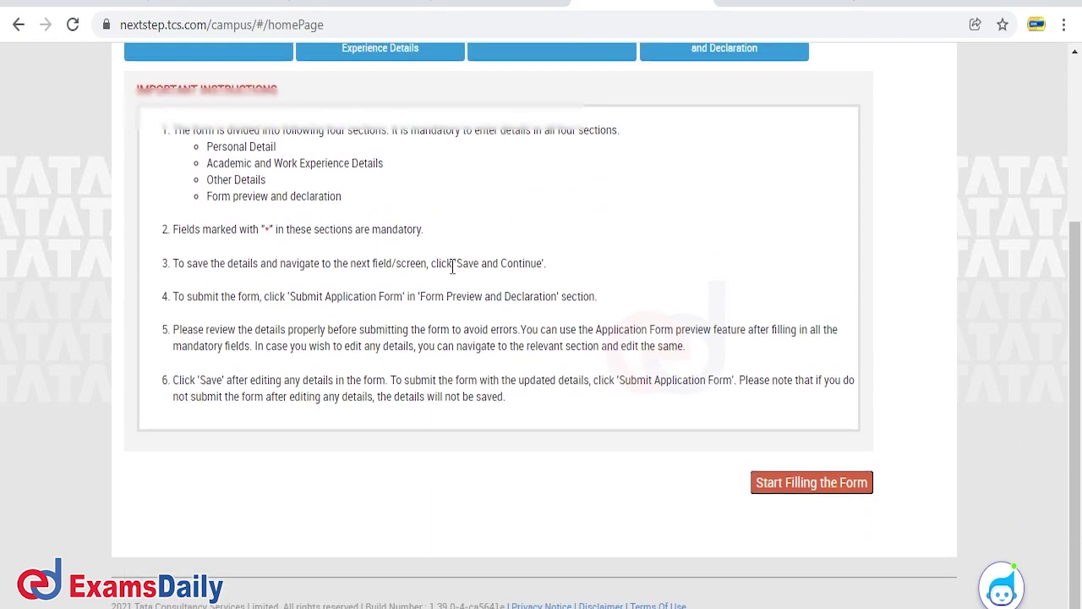
scroll(452, 267, up, 2)
click(259, 234)
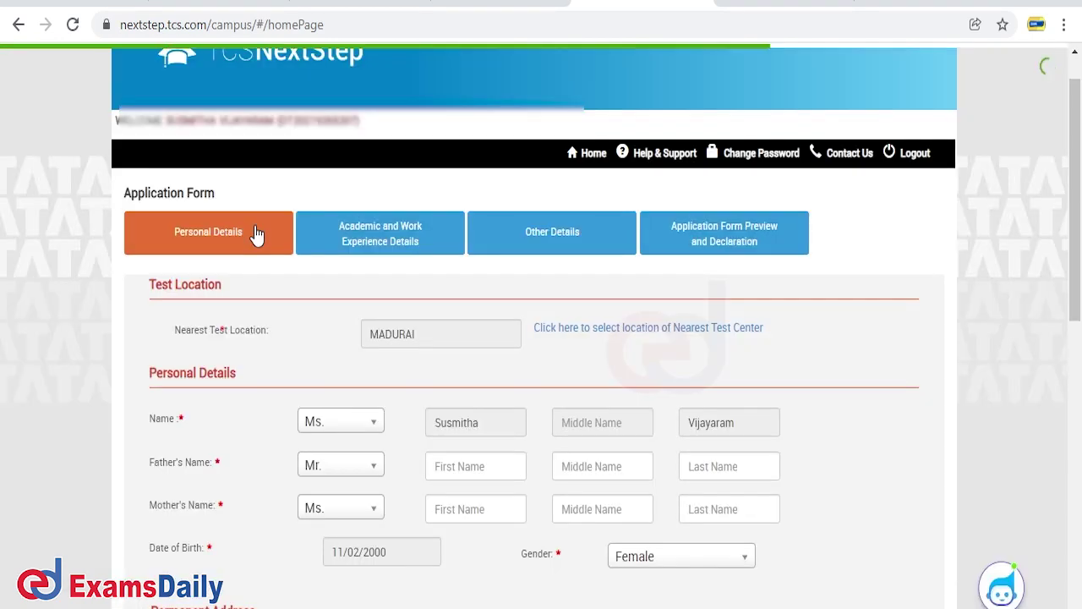
- Review the personal, address and contact fields, then save and continue to the academic section with mandatory details left unfilled
scroll(414, 265, down, 1)
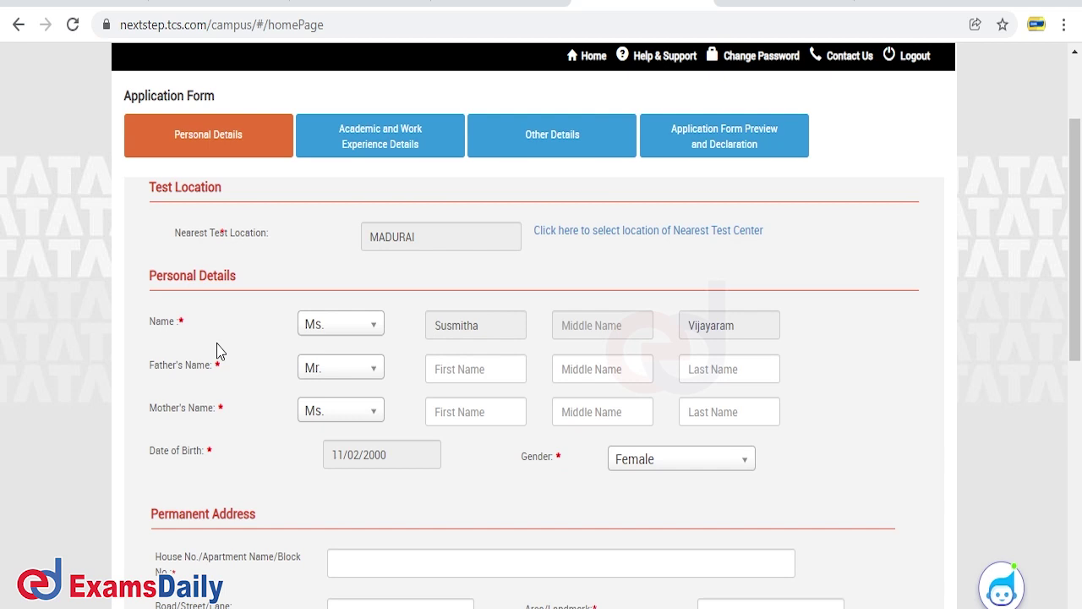
scroll(389, 338, down, 2)
scroll(524, 461, down, 3)
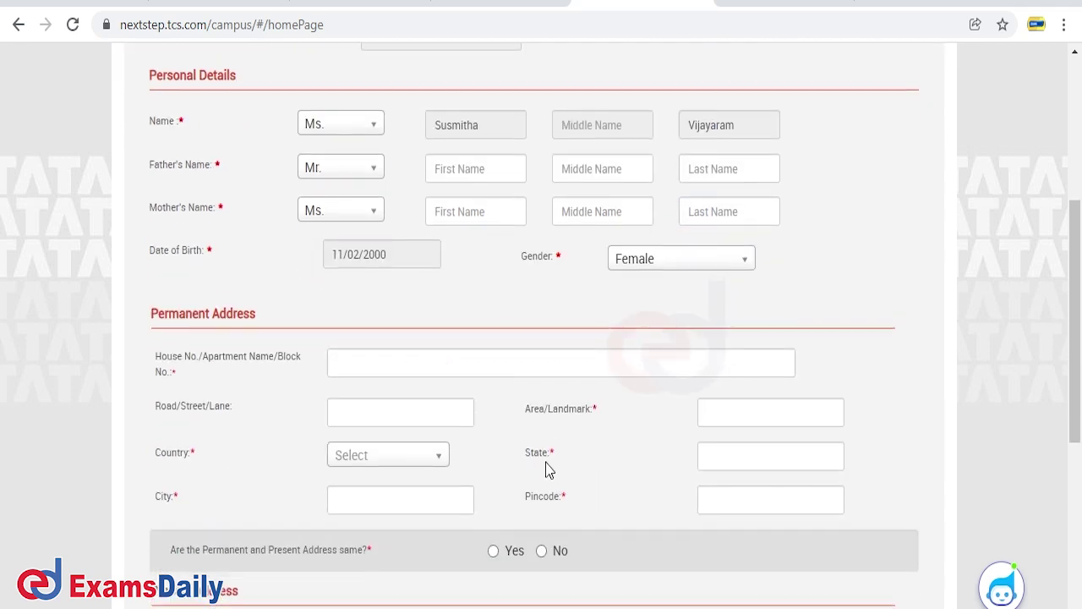
scroll(508, 454, down, 2)
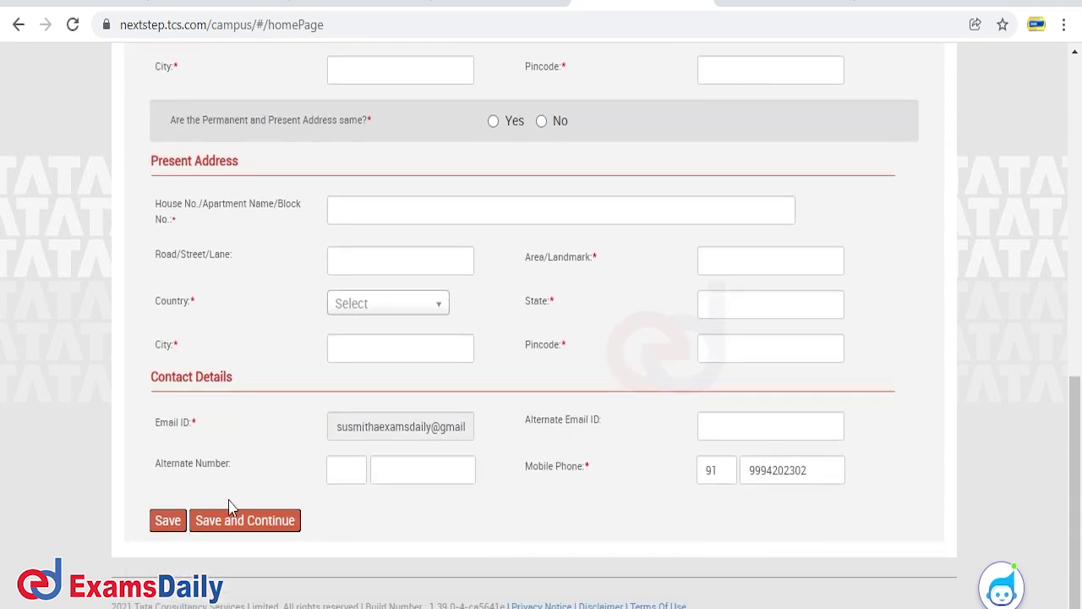
click(216, 521)
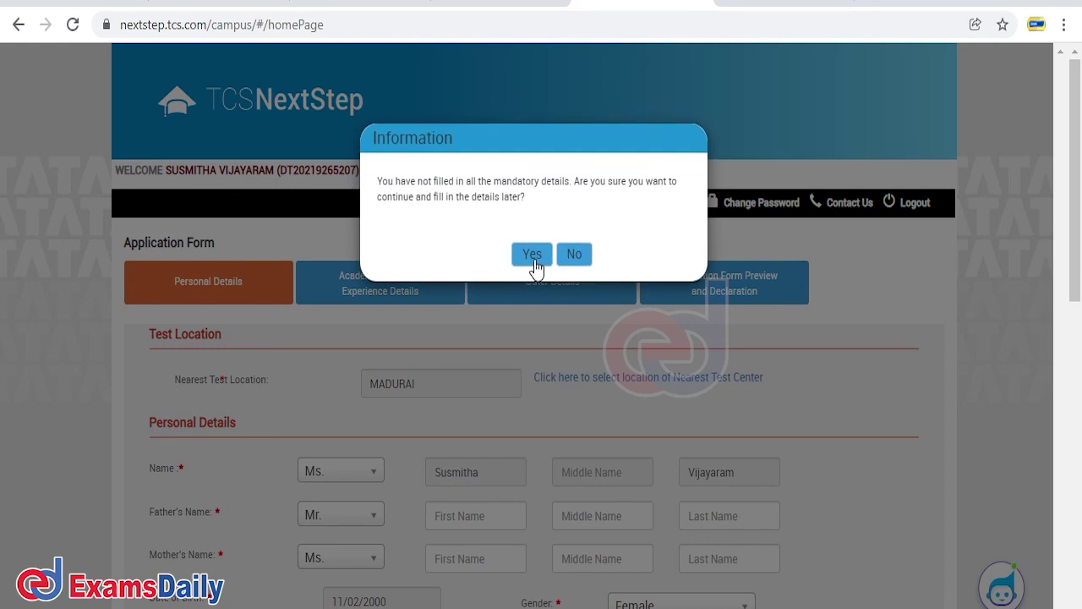
click(532, 254)
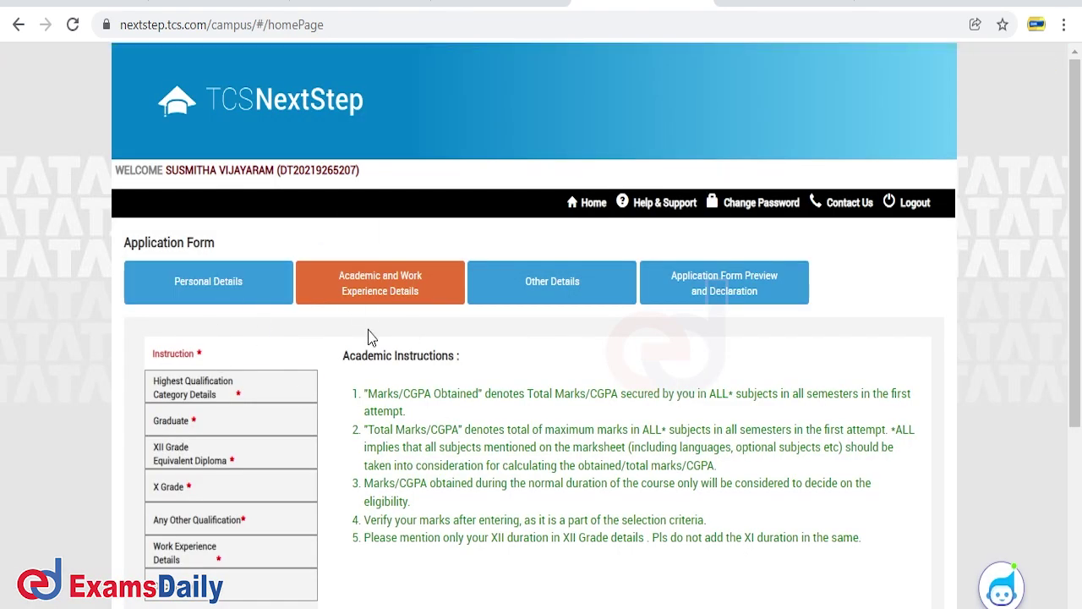
- Look through the Highest Qualification, Graduate and XII Grade/Equivalent Diploma sections, then save and continue to X Grade
click(200, 388)
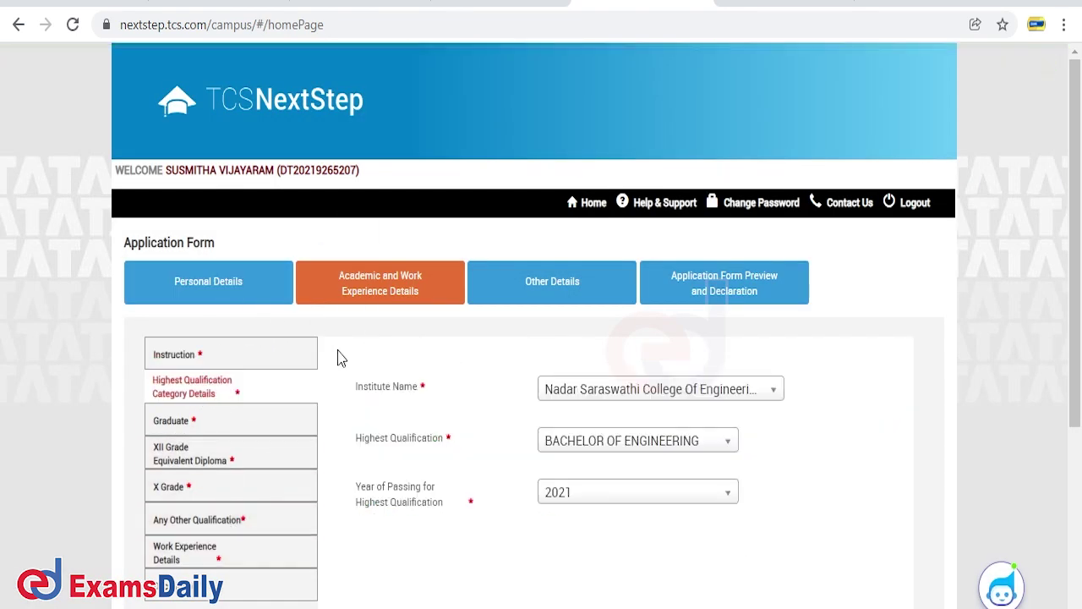
scroll(254, 279, down, 2)
click(233, 222)
click(237, 259)
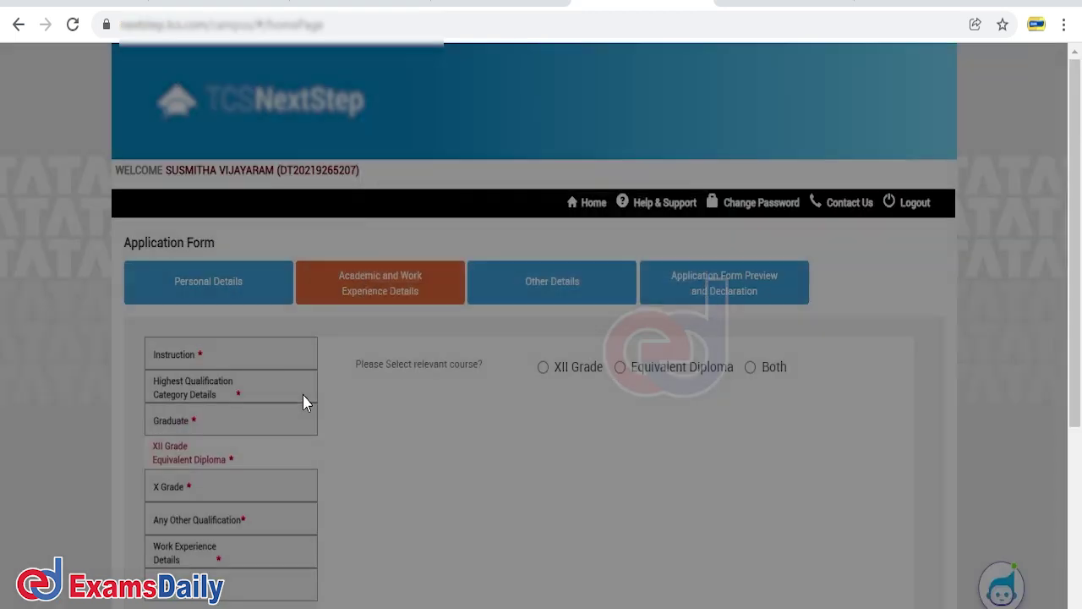
scroll(250, 465, down, 2)
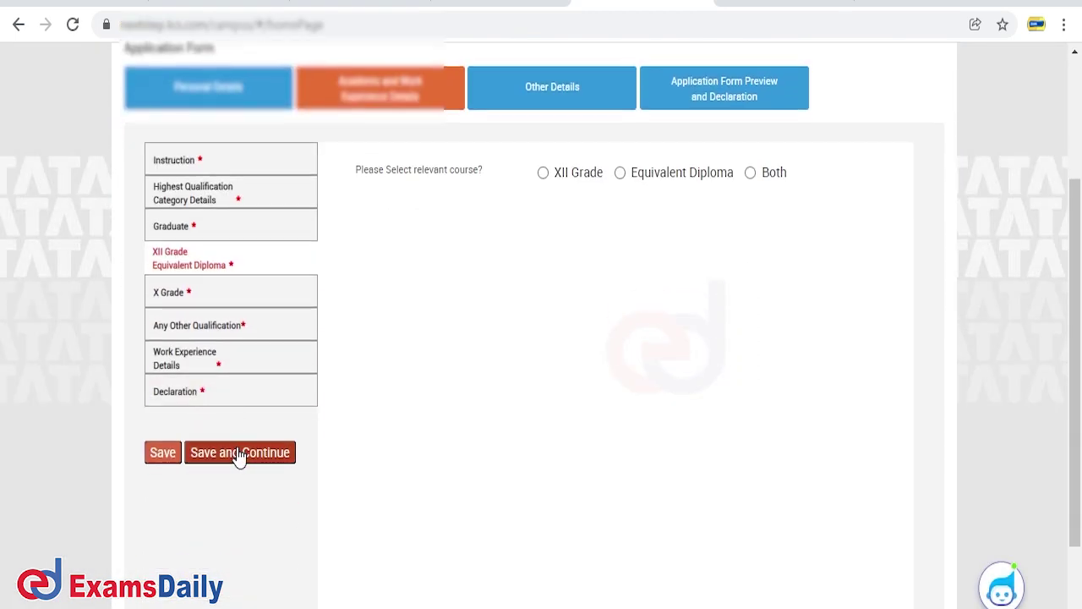
click(239, 454)
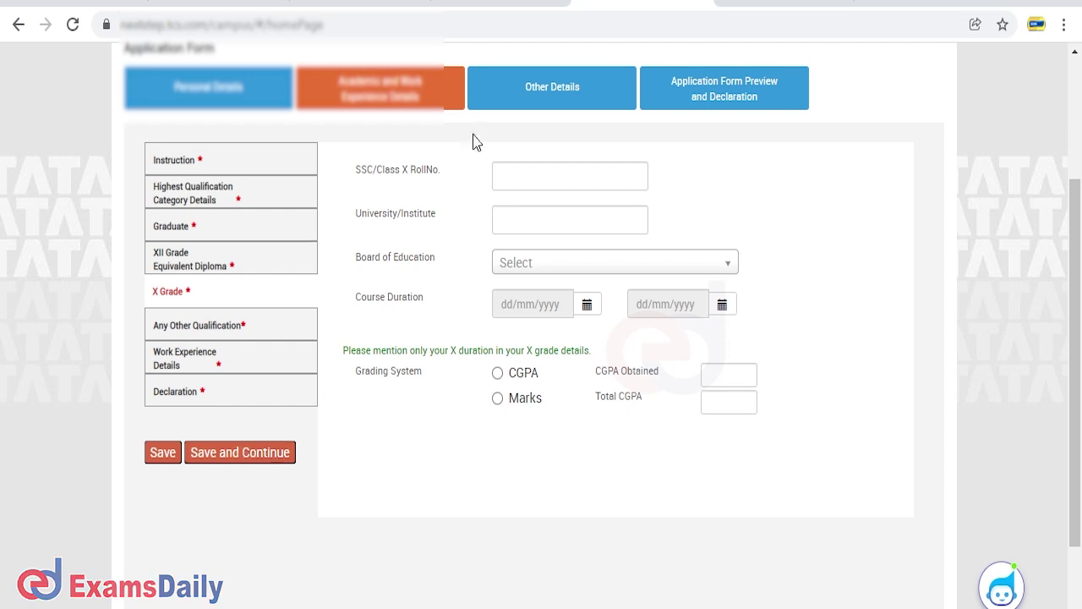
- Examine the Aadhaar, passport and PAN fields under Other Details, and open the Application Form Preview and Declaration section
click(554, 112)
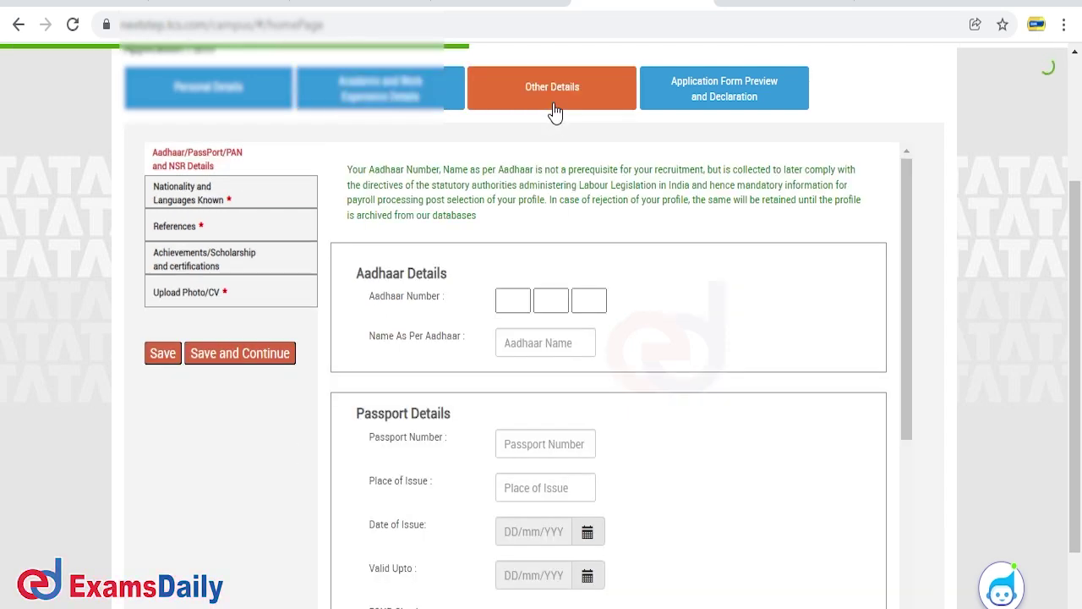
scroll(622, 319, down, 4)
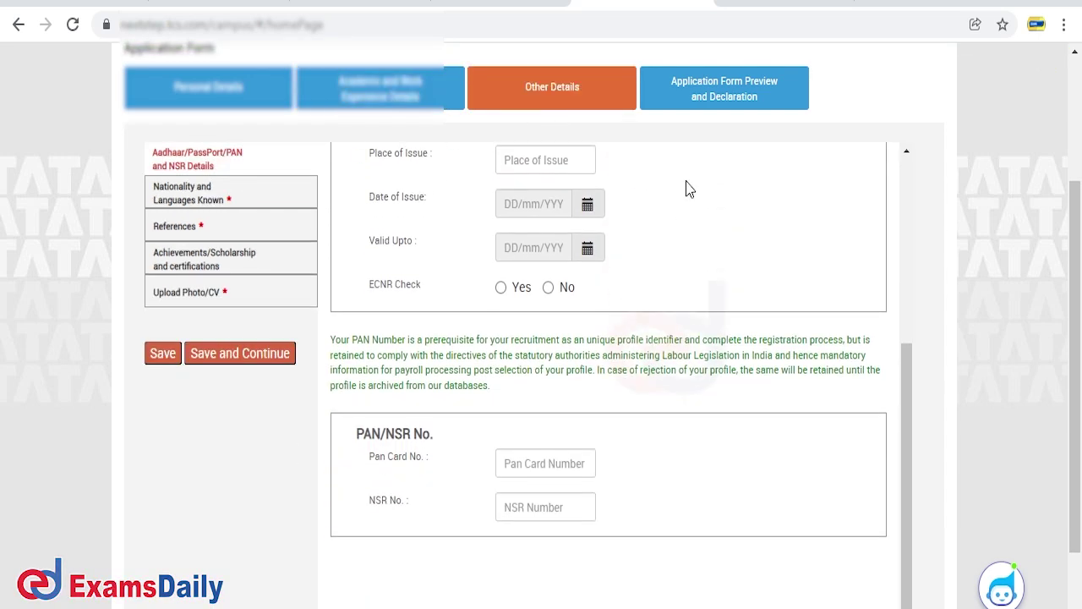
click(722, 95)
scroll(603, 282, down, 1)
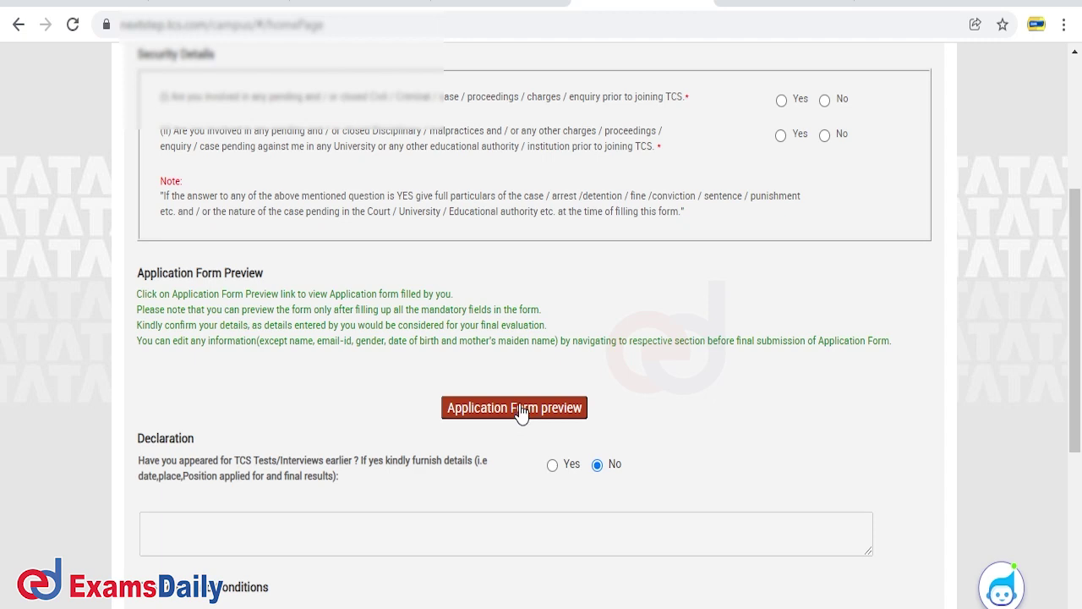
- Agree to the TCS Terms and Conditions and try to submit the application form
scroll(530, 401, down, 4)
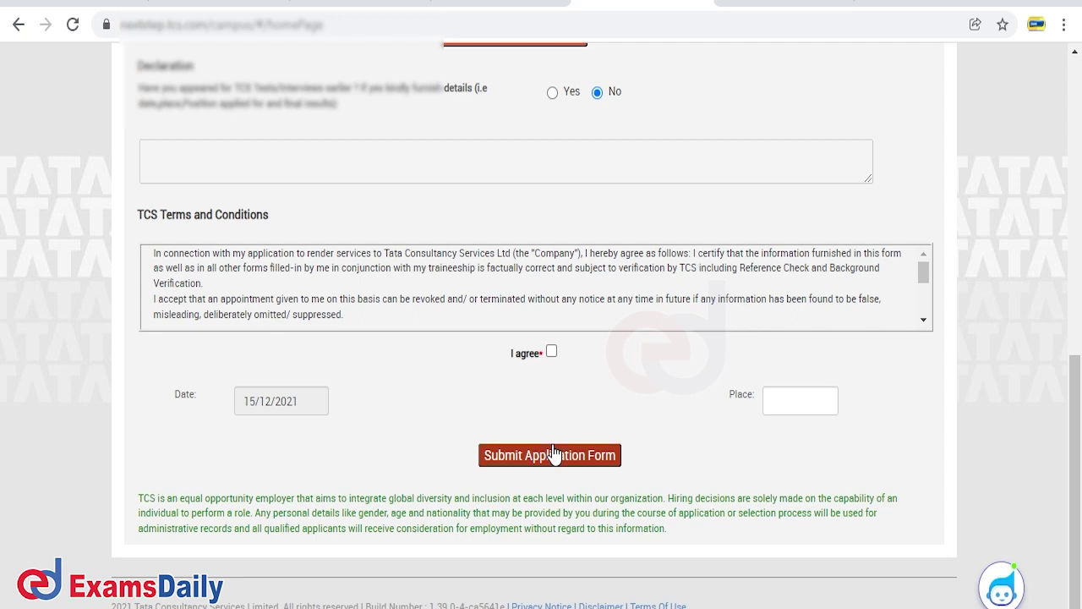
click(551, 351)
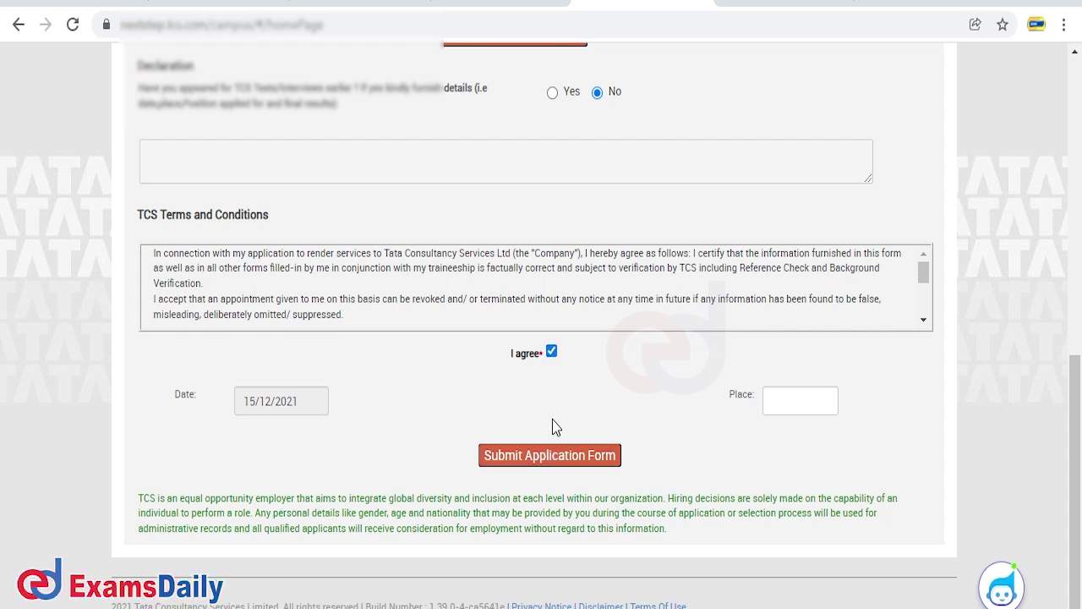
click(556, 454)
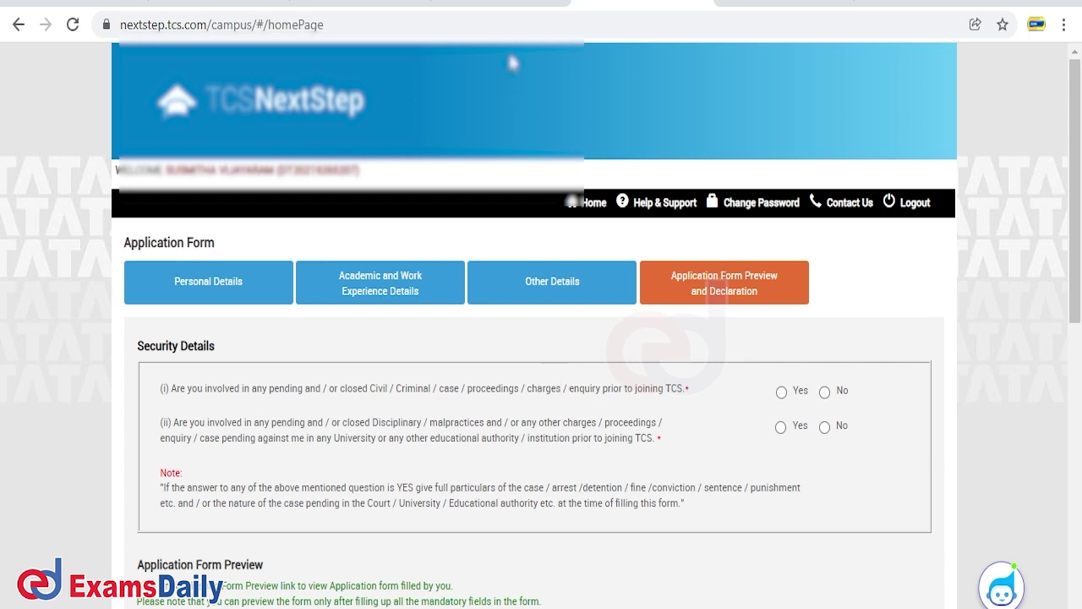
- Return to the TCS BPS Fresher Hiring careers page and go to its beginning
click(507, 12)
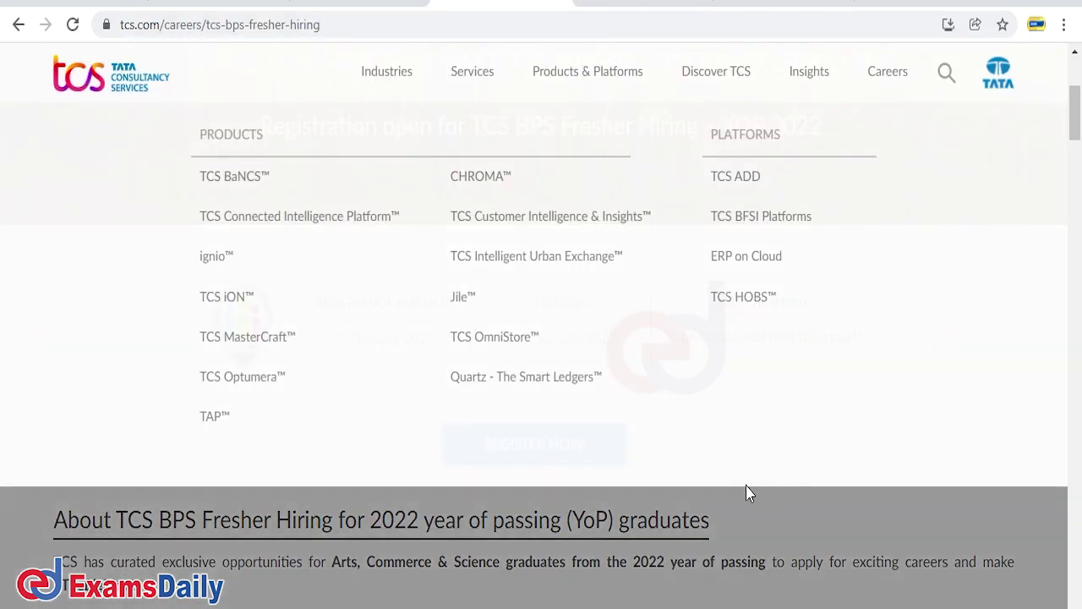
scroll(753, 486, up, 3)
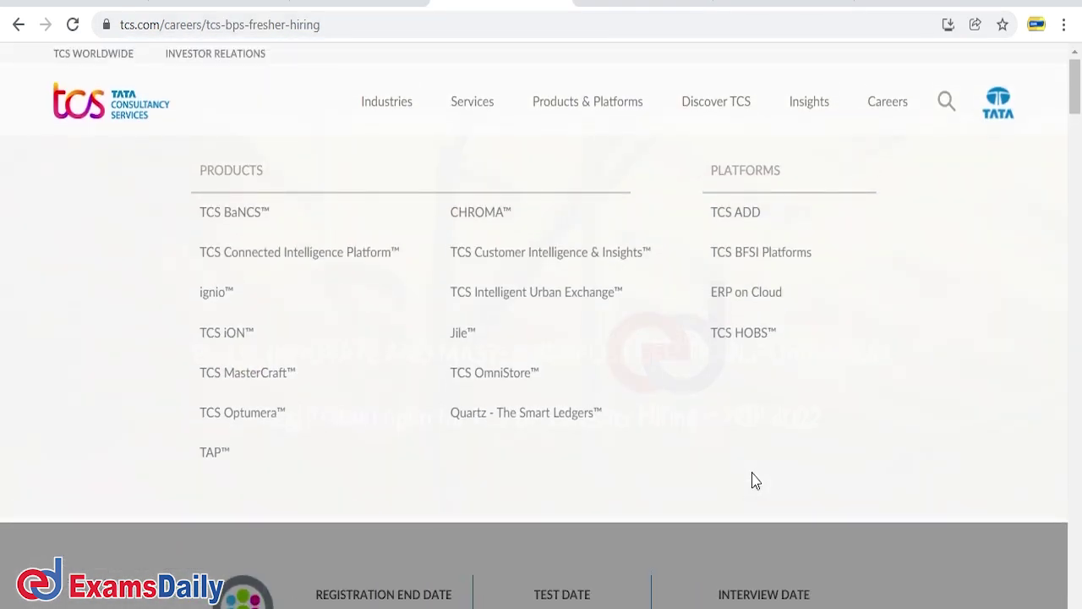